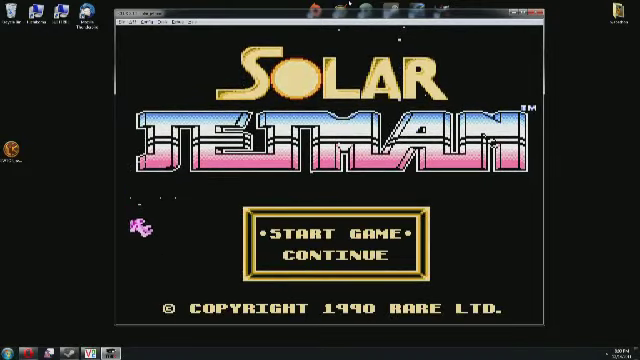
Start Solar Jetman from its title menu and land the ship on planet Preludon.
key("Return")
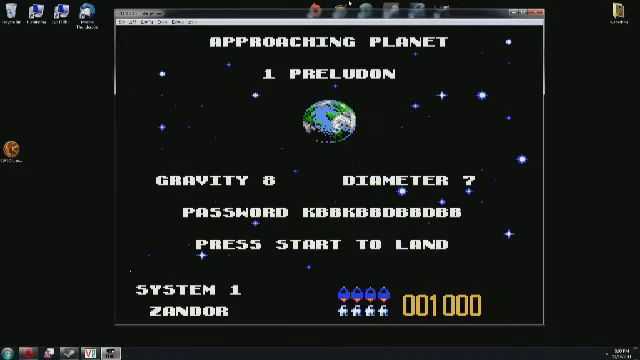
key("Return")
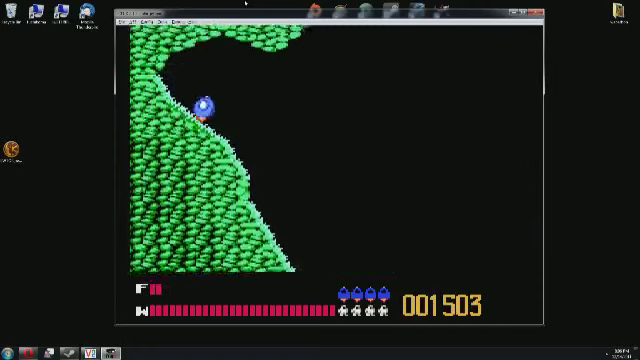
Load the Family Feud .nes ROM from the File > Open ROM file list.
left_click(122, 21)
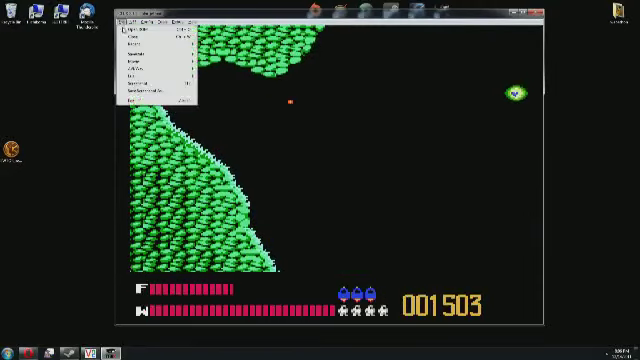
left_click(135, 40)
scroll(327, 117, "down", 5)
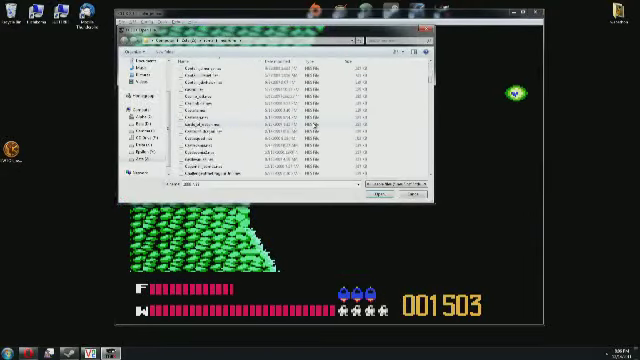
scroll(283, 118, "down", 5)
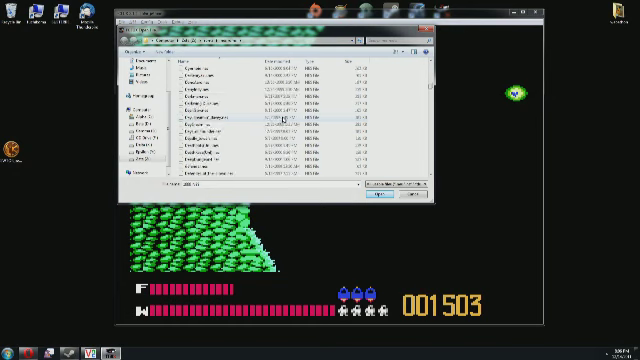
scroll(283, 118, "down", 3)
scroll(283, 118, "down", 3)
scroll(283, 118, "down", 3)
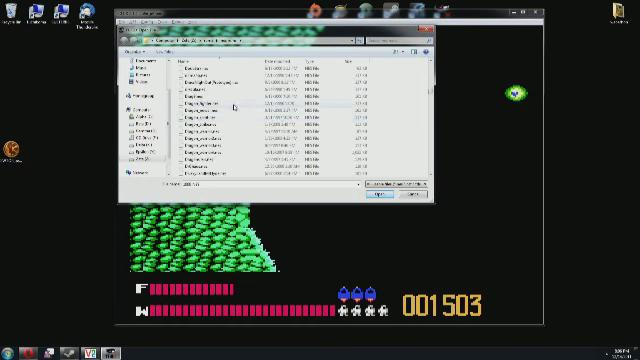
scroll(240, 120, "down", 3)
scroll(240, 120, "down", 3)
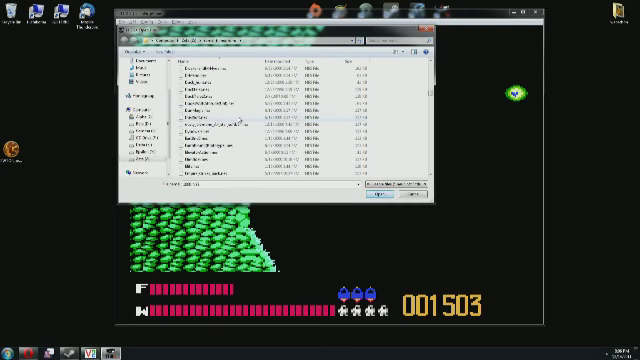
scroll(240, 120, "down", 3)
left_click(224, 124)
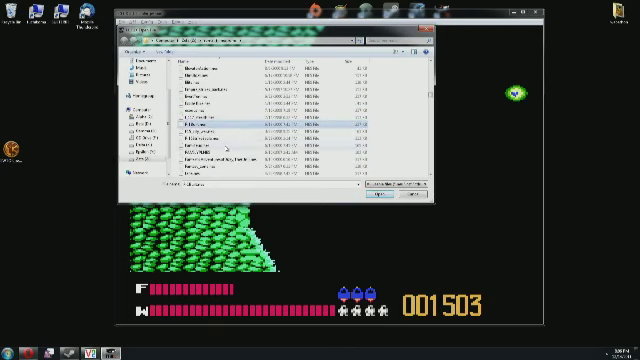
double_click(226, 148)
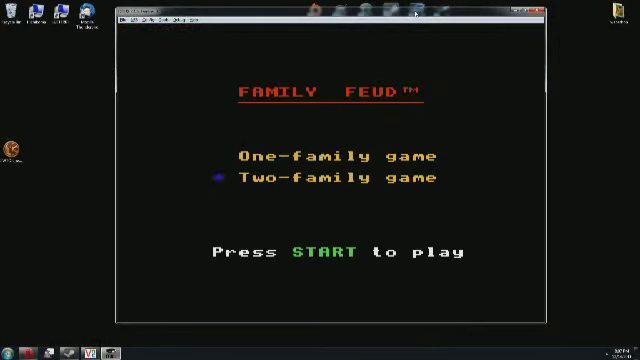
Confirm Two-family game on the Family Feud menu to begin Round 1.
key("Return")
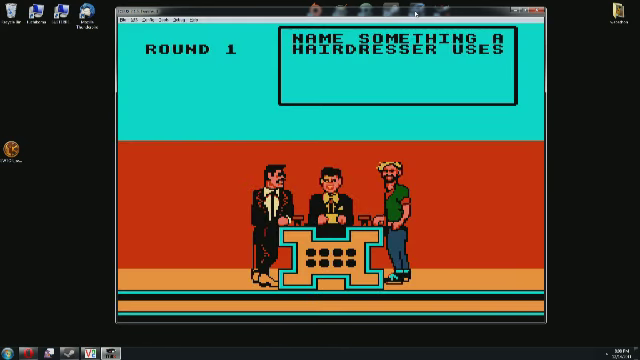
Spell and submit COMB as the answer to the hairdresser question.
key("Right")
key("Right")
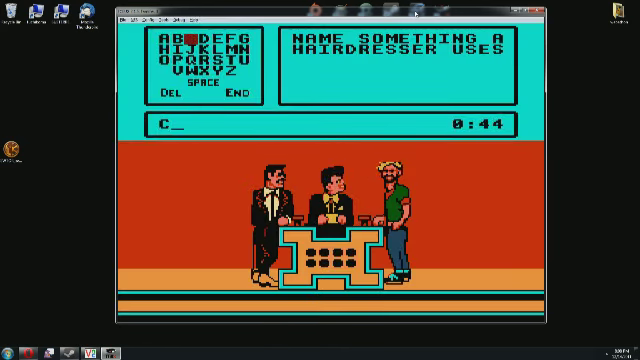
key("Down")
key("x")
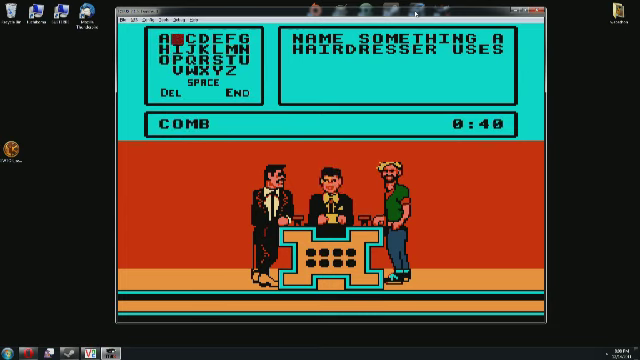
key("Up")
key("Right")
key("x")
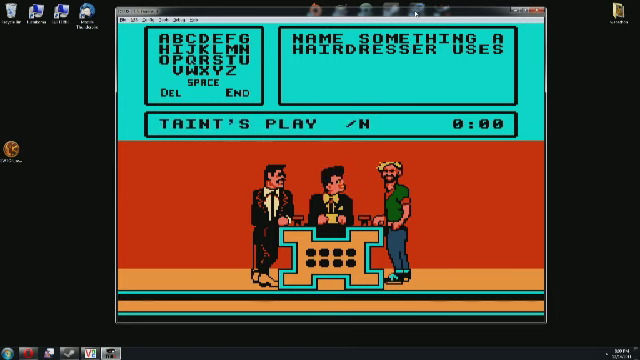
Choose PLAY on the question, then spell and submit SCISSORS.
key("x")
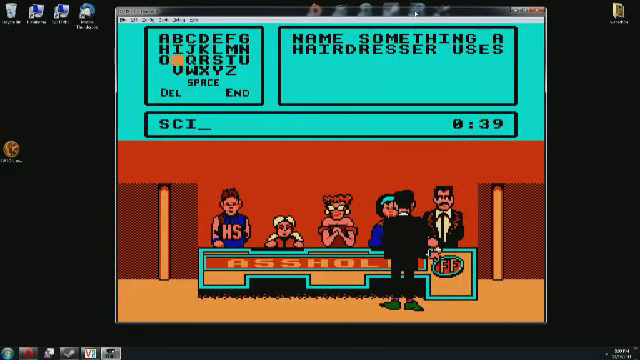
key("x")
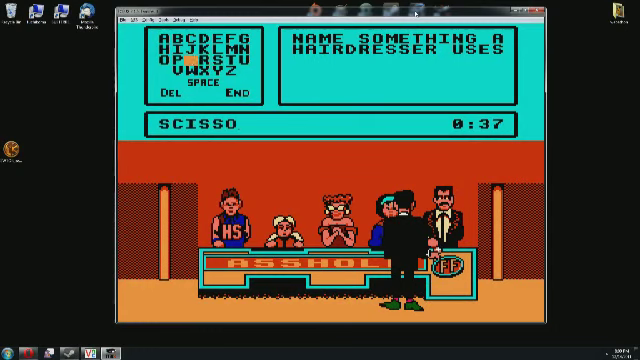
key("Right")
key("Right")
key("Right")
key("x")
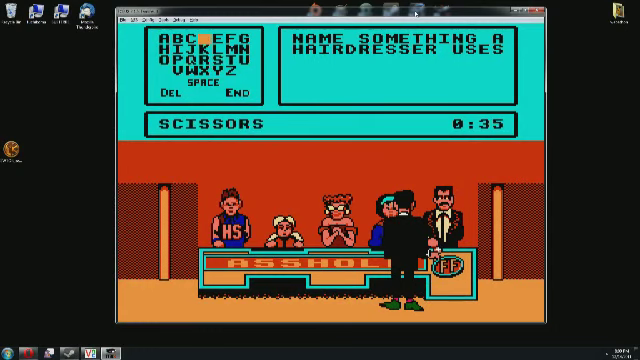
key("Return")
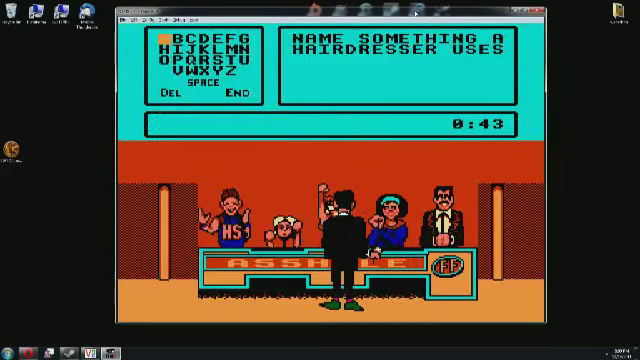
Spell and submit DRYER as a hairdresser answer on the letter grid.
key("Down")
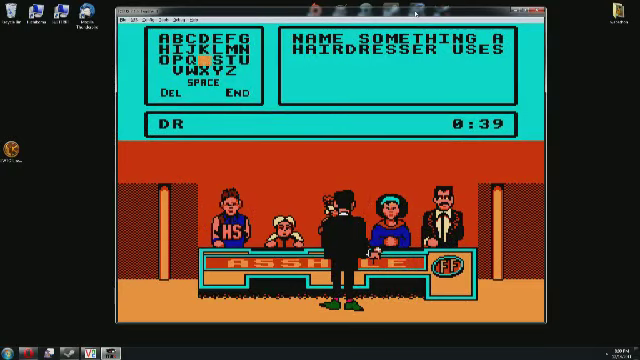
key("Down")
key("Right")
key("x")
key("Up")
key("Up")
key("Up")
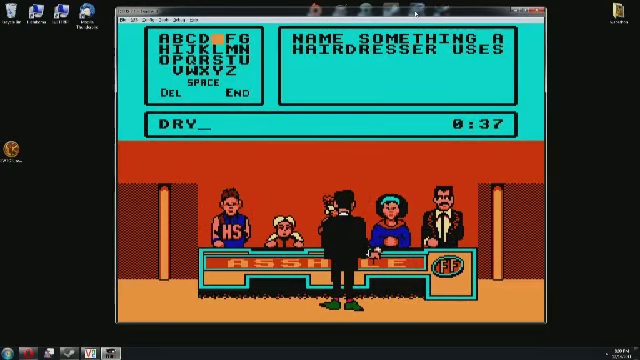
key("x")
key("Down")
key("Right")
key("Down")
key("x")
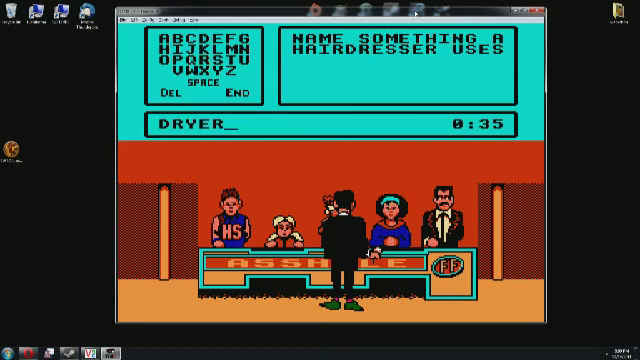
key("Down")
key("Down")
key("Down")
key("Right")
key("x")
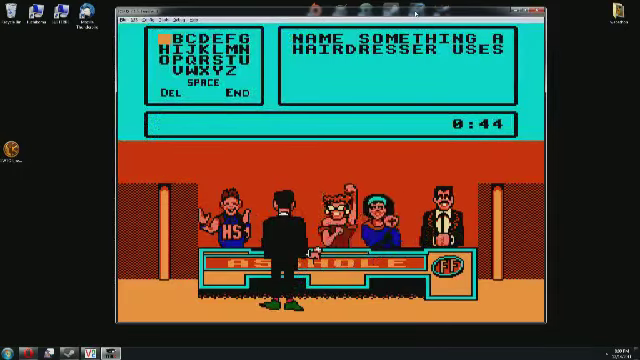
Start the next answer with the letters S and P.
key("Right")
key("Right")
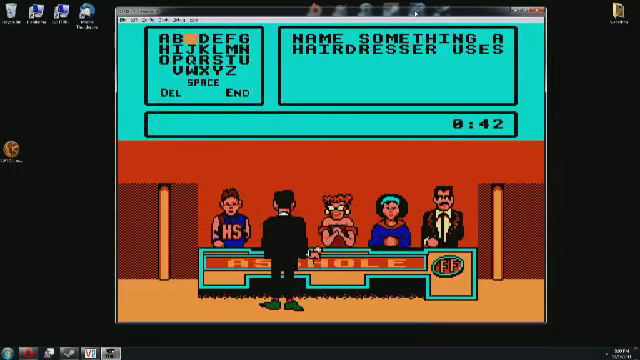
key("Right")
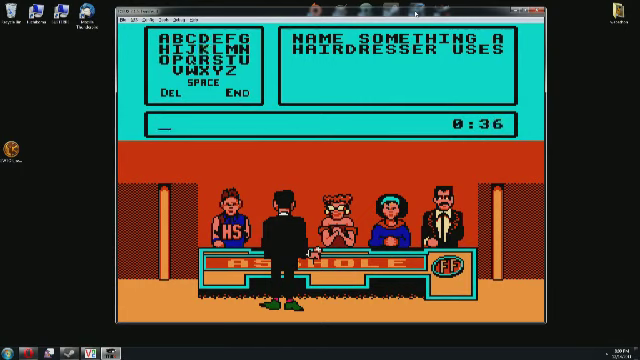
key("Down")
key("Left")
key("Up")
key("Left")
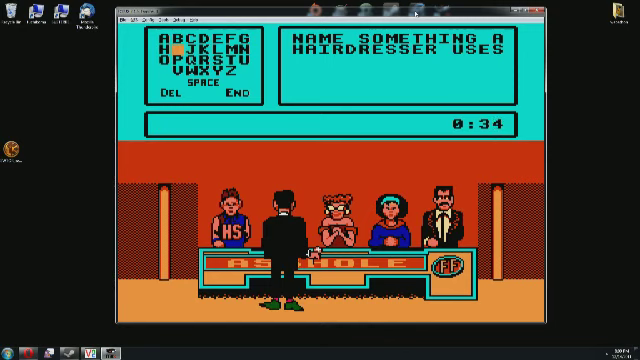
key("Down")
key("Right")
key("Right")
key("Right")
key("x")
key("Left")
key("Left")
key("Left")
key("x")
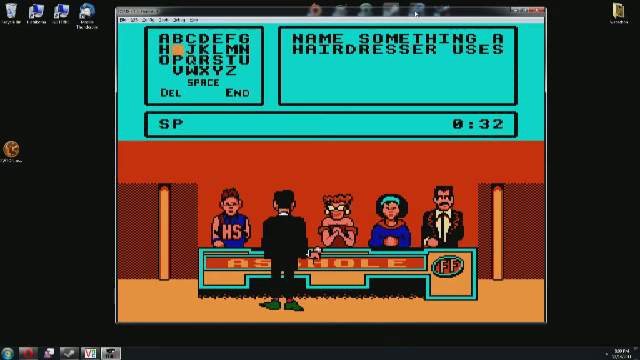
Add R, A and Y, then submit SPRAY as the answer.
key("Down")
key("Right")
key("Right")
key("Right")
key("x")
key("Up")
key("Up")
key("Left")
key("Left")
key("Left")
key("x")
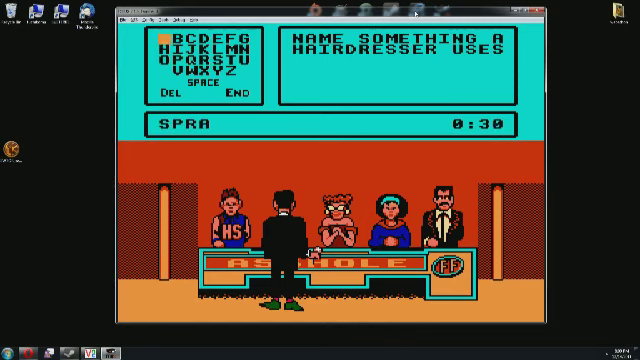
key("Down")
key("Down")
key("Right")
key("Right")
key("Right")
key("Up")
key("Left")
key("Left")
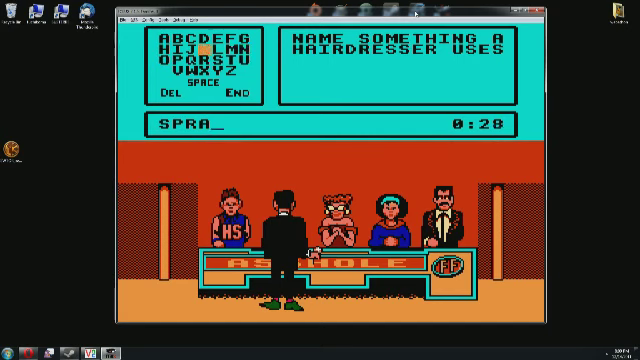
key("Down")
key("Down")
key("Down")
key("Down")
key("Down")
key("Right")
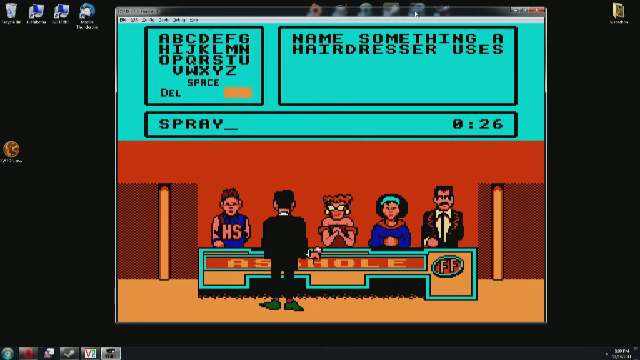
key("x")
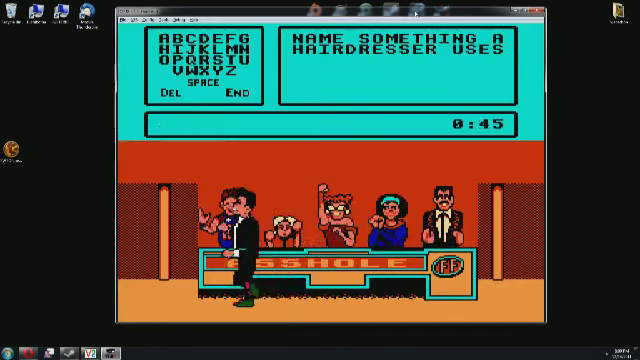
Begin the next answer with the letters SHA.
key("Right")
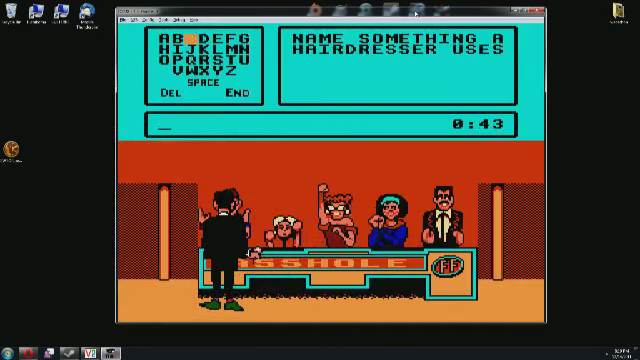
key("Right")
key("Right")
key("Down")
key("Down")
key("x")
key("Left")
key("Left")
key("Left")
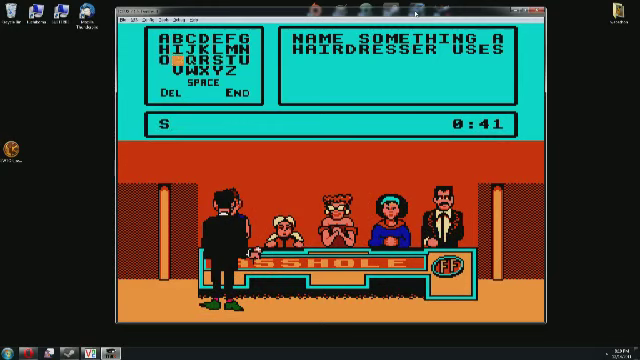
key("Up")
key("x")
key("Up")
key("x")
Add M, P and the O's, then submit SHAMPOO.
key("Right")
key("Right")
key("Right")
key("x")
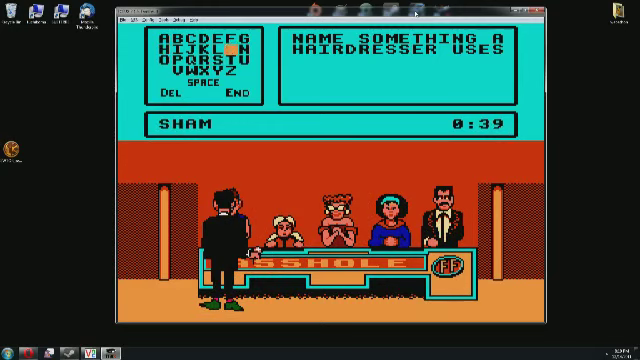
key("Down")
key("Left")
key("Left")
key("Left")
key("x")
key("Left")
key("x")
key("x")
key("Up")
key("Up")
key("Right")
key("Right")
key("Right")
key("Down")
key("Down")
key("Down")
key("x")
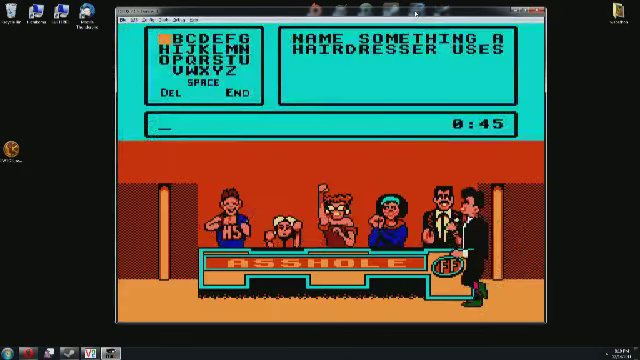
Begin the next answer with the letters CONDI.
key("Right")
key("Right")
key("x")
key("Down")
key("Down")
key("x")
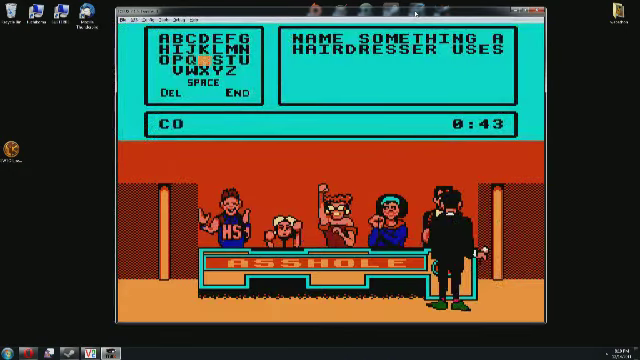
key("Right")
key("Right")
key("Right")
key("Up")
key("x")
key("Left")
key("Left")
key("Left")
key("Up")
key("x")
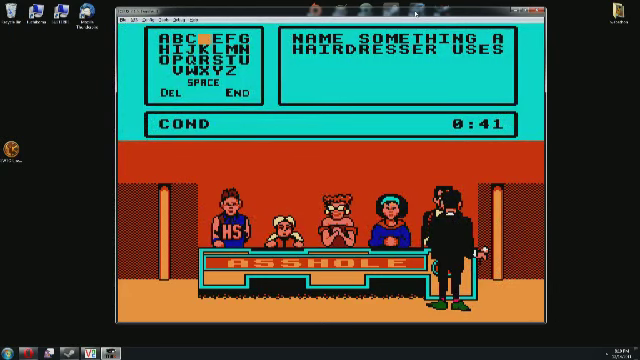
key("Down")
key("Left")
key("x")
Continue the answer with the letters TION.
key("Right")
key("Right")
key("Right")
key("Down")
key("Right")
key("x")
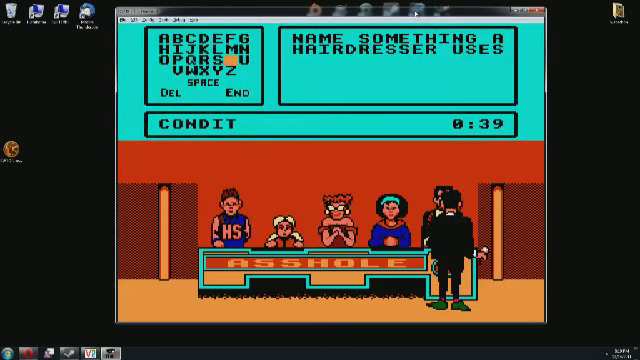
key("Up")
key("Left")
key("Left")
key("Left")
key("Left")
key("Down")
key("x")
key("x")
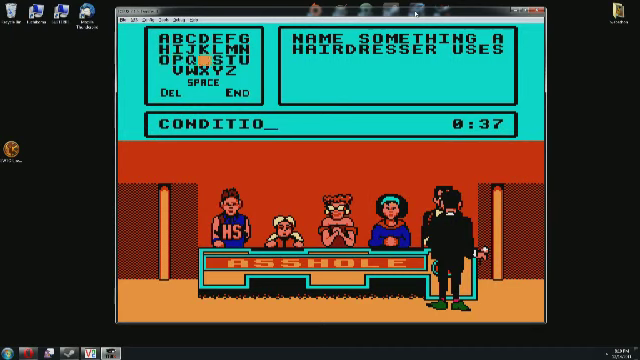
key("Up")
key("Right")
key("Right")
key("Right")
key("x")
key("Left")
key("x")
Add E and R, then move to END to submit CONDITIONER.
key("Up")
key("Left")
key("Left")
key("x")
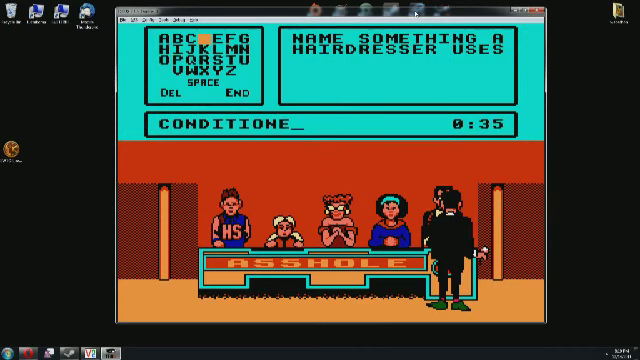
key("Down")
key("Down")
key("Right")
key("x")
key("Up")
key("Up")
key("Right")
key("Right")
key("Right")
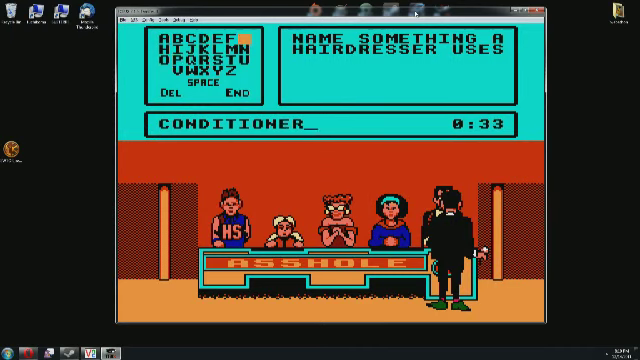
key("Down")
key("Down")
key("Down")
key("x")
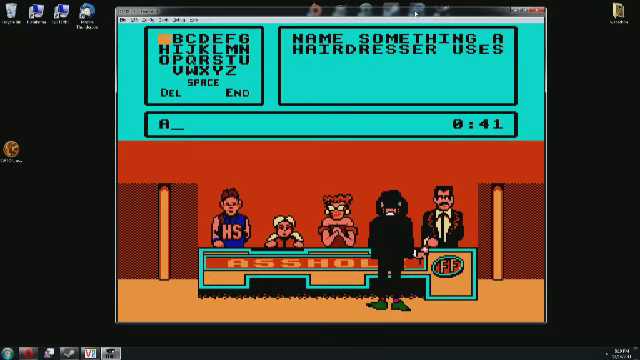
Add a space and the letters CHA after the A in the answer.
key("Down")
key("Down")
key("Down")
key("Down")
key("x")
key("Up")
key("Up")
key("Right")
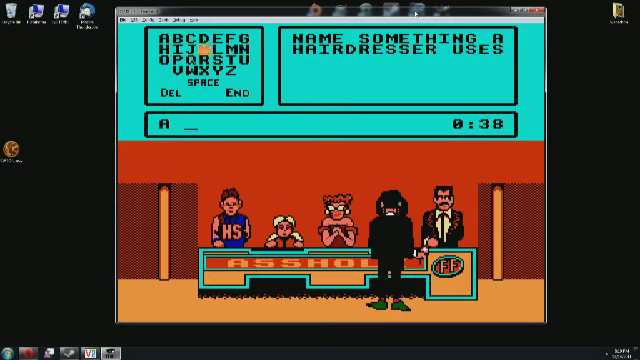
key("Up")
key("Left")
key("x")
key("Down")
key("Left")
key("x")
key("Up")
key("x")
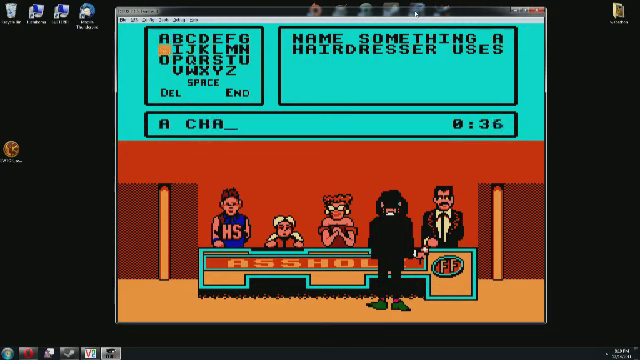
Extend the answer with the letters R, M, I and N.
key("Down")
key("Down")
key("Right")
key("Right")
key("Right")
key("x")
key("Up")
key("Up")
key("Left")
key("x")
key("Left")
key("Left")
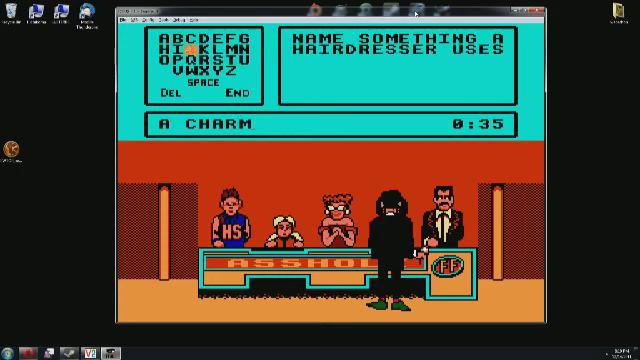
key("Left")
key("x")
key("Down")
key("Right")
key("Right")
key("Right")
key("Right")
key("Right")
key("Up")
key("Right")
key("x")
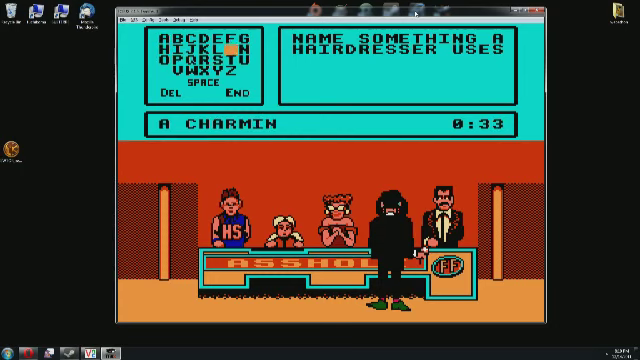
Add G and a space so the answer reads 'A CHARMING '.
key("Left")
key("Left")
key("Left")
key("Up")
key("Left")
key("Right")
key("Right")
key("Right")
key("Right")
key("Right")
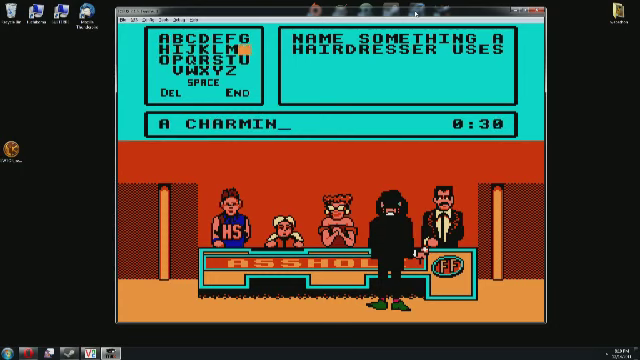
key("x")
key("Down")
key("Left")
key("Down")
key("Down")
key("Left")
key("Down")
key("x")
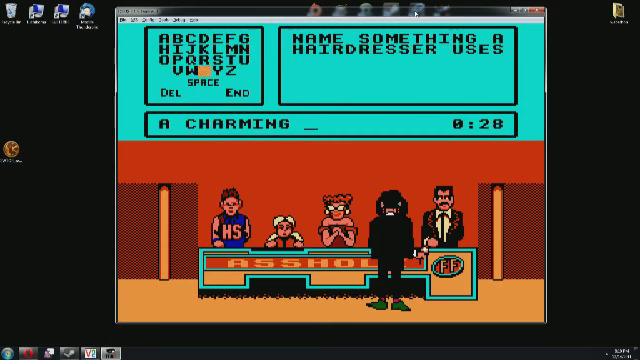
Append PERS so the answer reads 'A CHARMING PERS'.
key("Left")
key("Left")
key("Up")
key("x")
key("Up")
key("Up")
key("Right")
key("Right")
key("Right")
key("x")
key("Down")
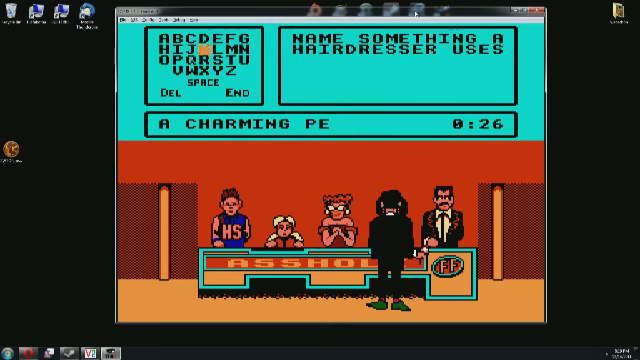
key("Down")
key("Left")
key("Right")
key("x")
key("Up")
key("Left")
key("Left")
key("Down")
key("Right")
key("Right")
key("Right")
key("x")
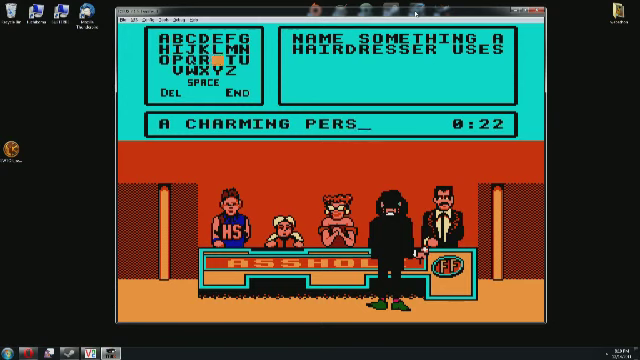
Move to the finish option and submit the answer 'A CHARMING PERS'.
key("Down")
key("Left")
key("Left")
key("Left")
key("Left")
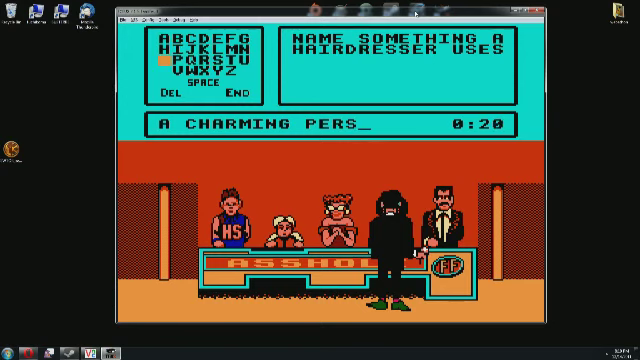
key("Right")
key("Right")
key("Right")
key("Right")
key("Right")
key("Up")
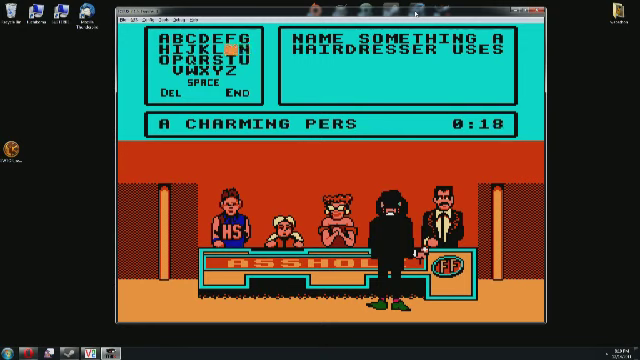
key("Left")
key("Left")
key("Left")
key("Up")
key("Right")
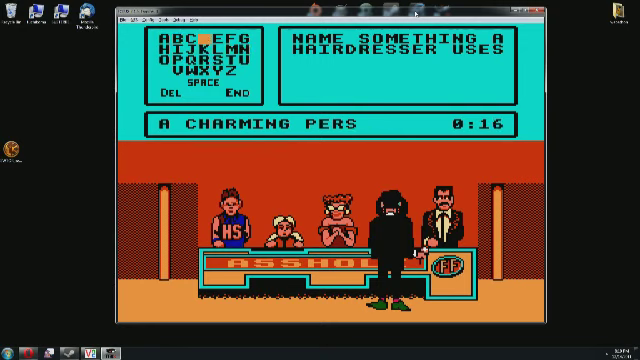
key("Down")
key("Right")
key("Left")
key("Left")
key("Down")
key("Down")
key("Down")
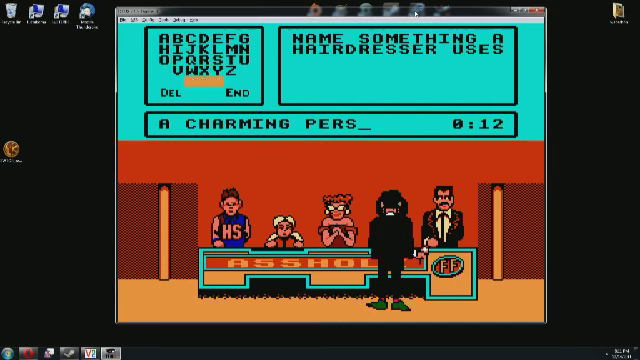
key("Down")
key("Return")
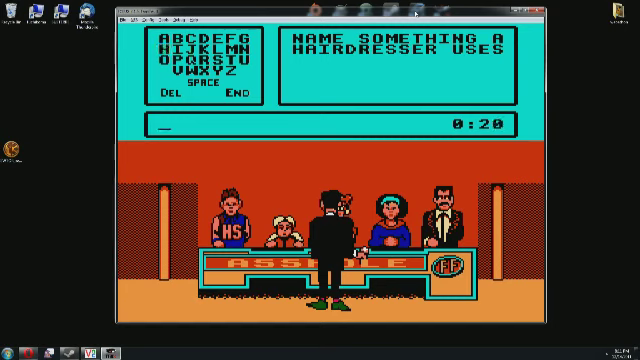
Spell SPRA on the letter grid, then erase it with DEL.
key("Right")
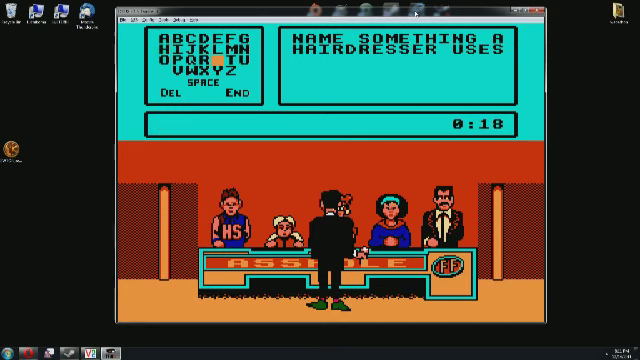
key("Down")
key("Right")
key("x")
key("Left")
key("Left")
key("Left")
key("x")
key("Right")
key("Right")
key("x")
key("Up")
key("Up")
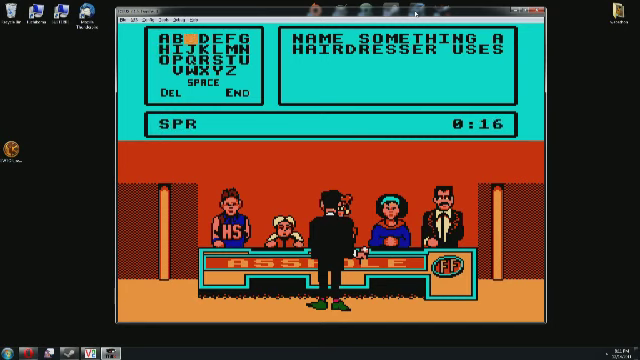
key("Down")
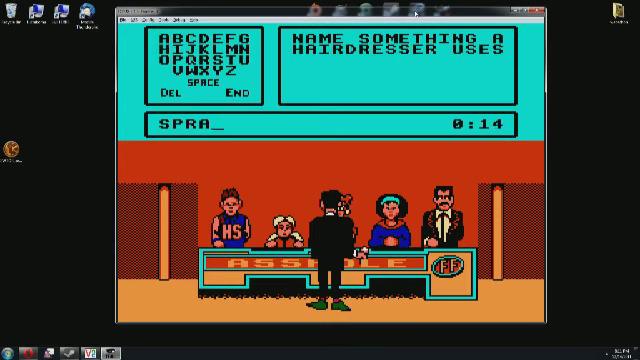
key("Down")
key("Down")
key("x")
Spell the new answer GEL and submit it with END.
key("Up")
key("Up")
key("Up")
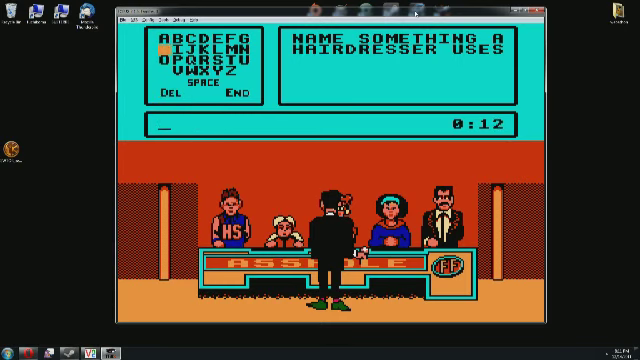
key("Up")
key("Right")
key("Right")
key("Right")
key("Right")
key("Right")
key("Right")
key("x")
key("Left")
key("Left")
key("x")
key("Down")
key("x")
key("Down")
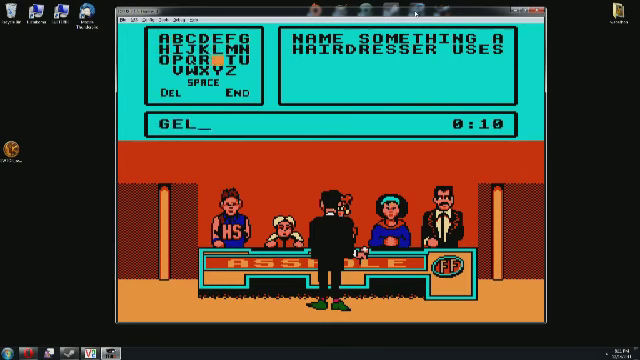
key("Down")
key("Down")
key("Right")
key("x")
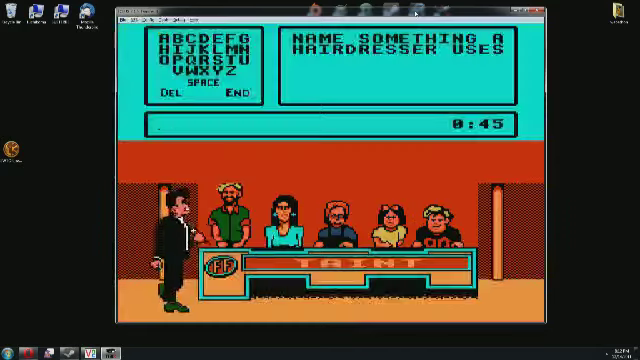
Spell MI at the start of the answer.
key("Right")
key("Right")
key("Right")
key("Down")
key("Right")
key("x")
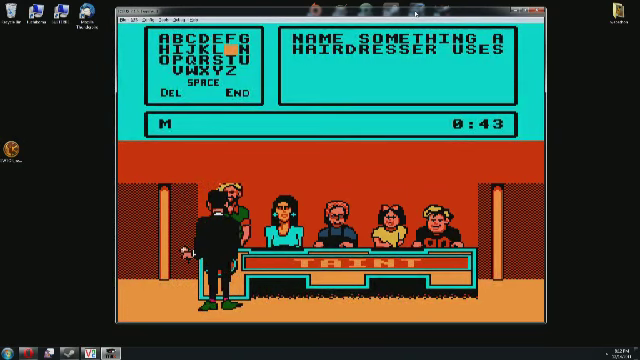
key("Left")
key("Left")
key("Left")
key("Left")
key("x")
key("Down")
key("Right")
Complete the answer as MIRROR and submit it.
key("x")
key("x")
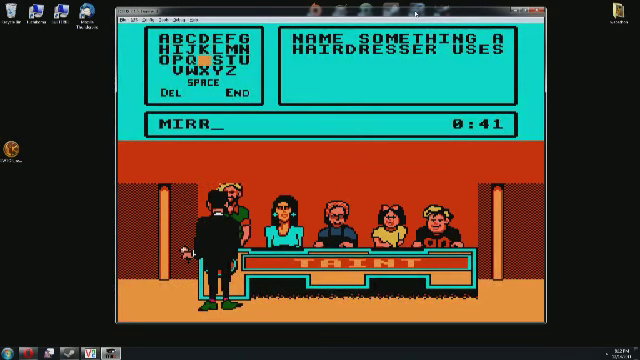
key("Left")
key("Left")
key("x")
key("Right")
key("Right")
key("Right")
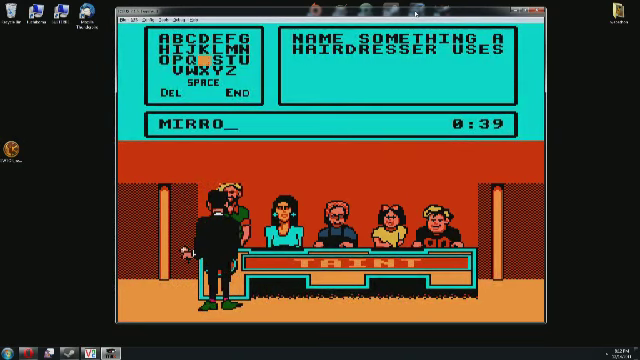
key("x")
key("Down")
key("Down")
key("Down")
key("Down")
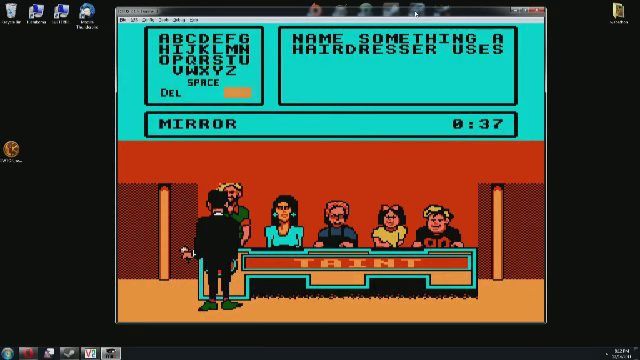
key("x")
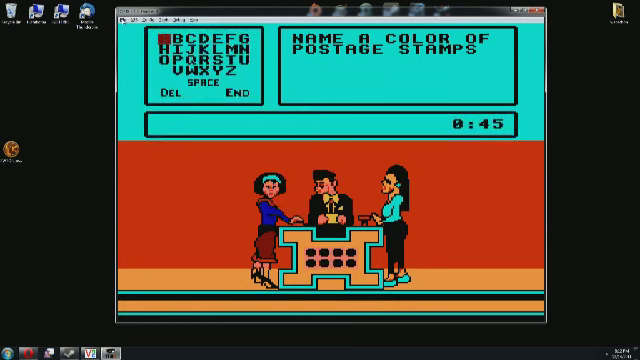
Load the Mega Man ROM through File > Open ROM.
left_click(122, 18)
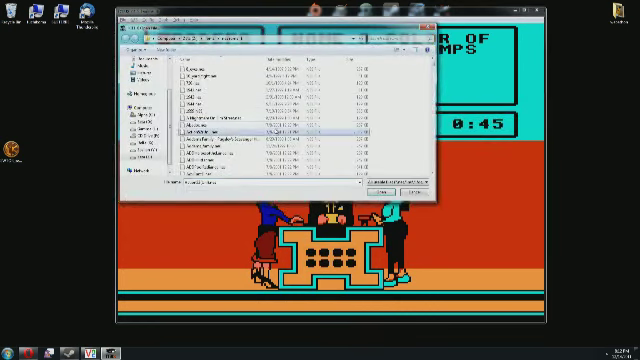
scroll(267, 142, "down", 3)
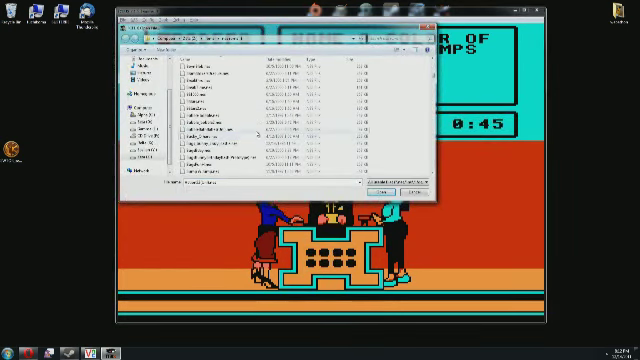
scroll(260, 138, "down", 3)
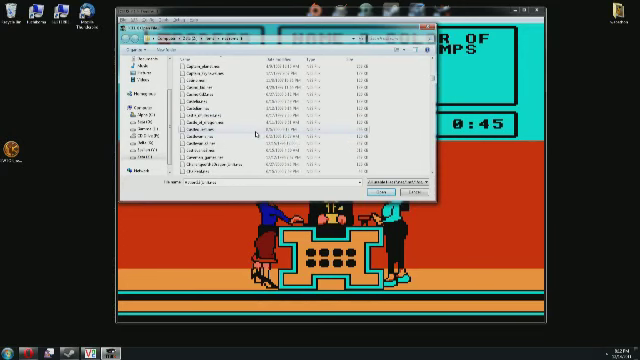
scroll(255, 133, "down", 3)
scroll(255, 133, "down", 3)
scroll(255, 133, "down", 3)
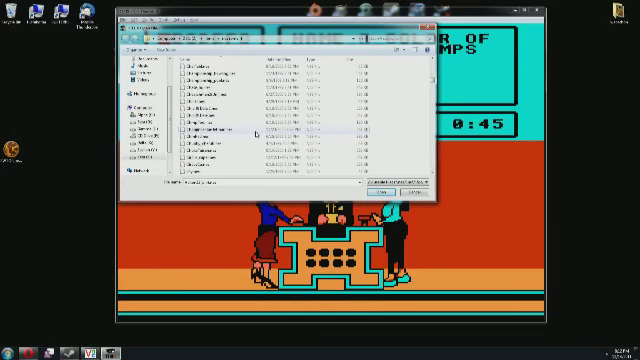
scroll(255, 133, "down", 3)
type("pun")
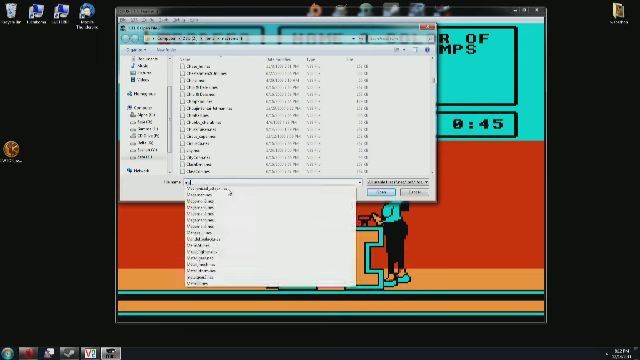
key("Down")
key("Return")
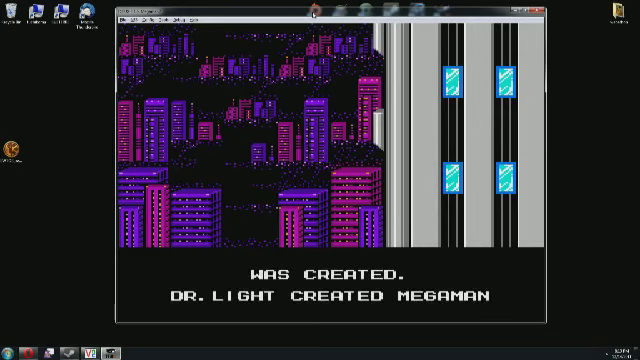
Skip the intro story and start the game to reach stage select.
key("Return")
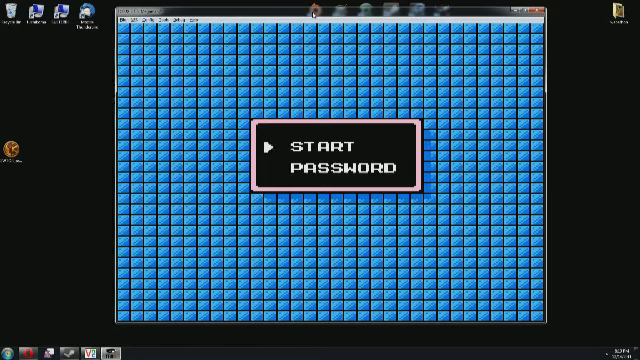
key("Return")
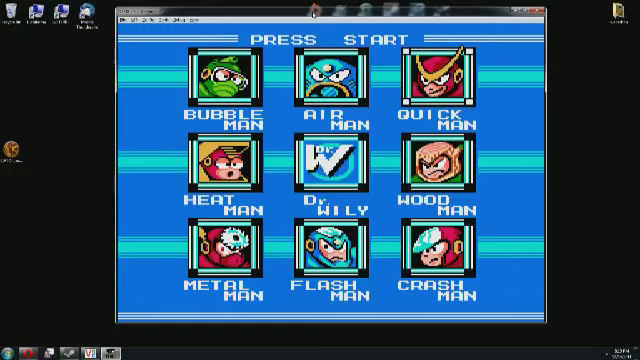
Pick the Quick Man stage and take Mega Man down the first shaft.
key("Return")
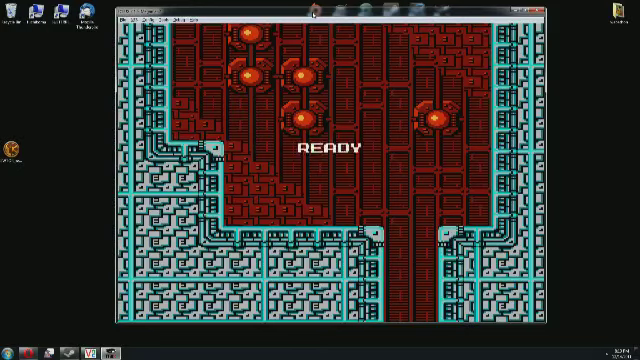
key("Right")
key("Right")
key("x")
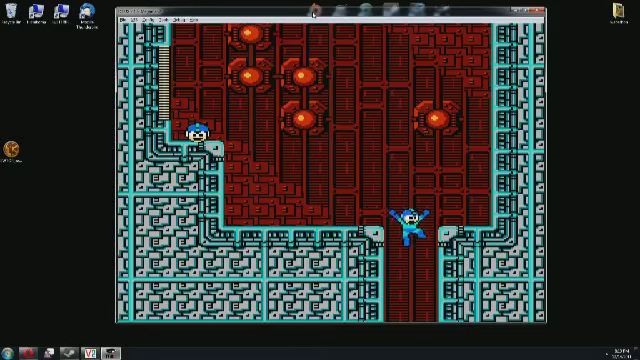
key("Right")
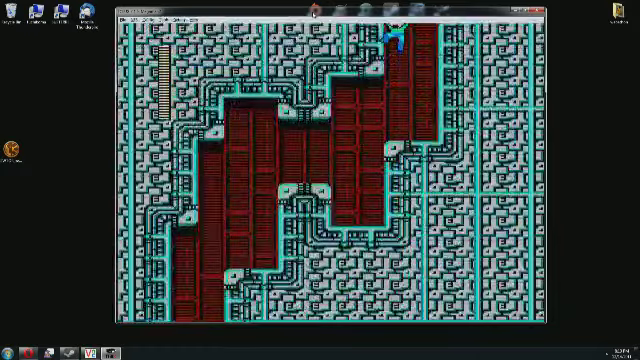
key("x")
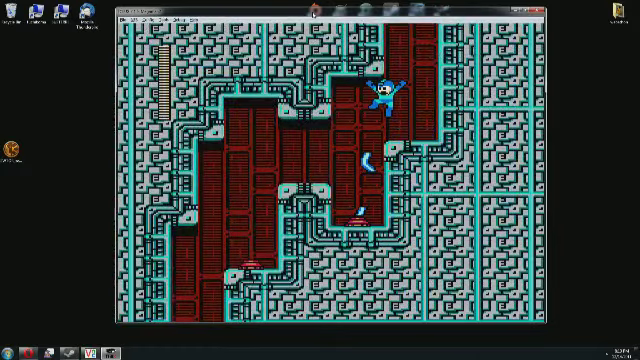
key("Left")
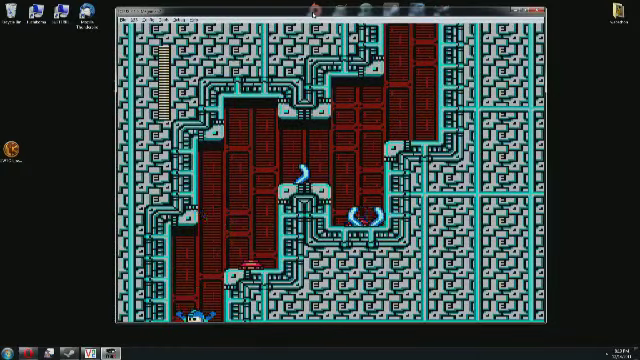
Guide Mega Man through the laser rooms and attack the boss.
key("Right")
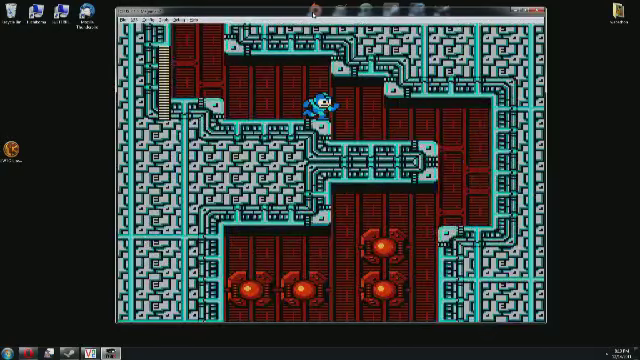
key("Right")
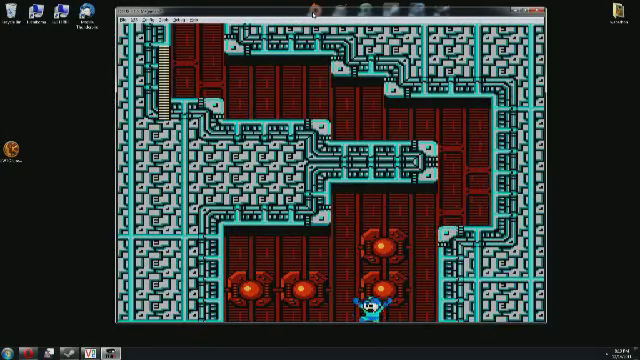
key("Right")
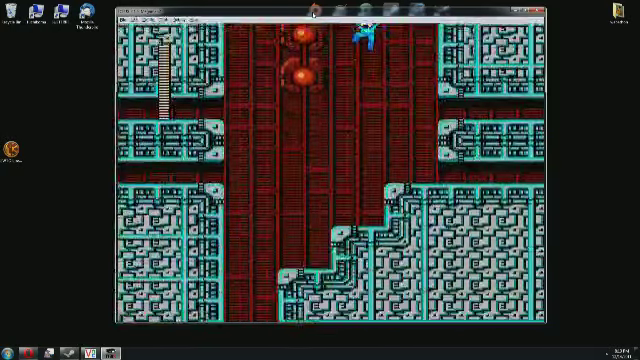
key("Left")
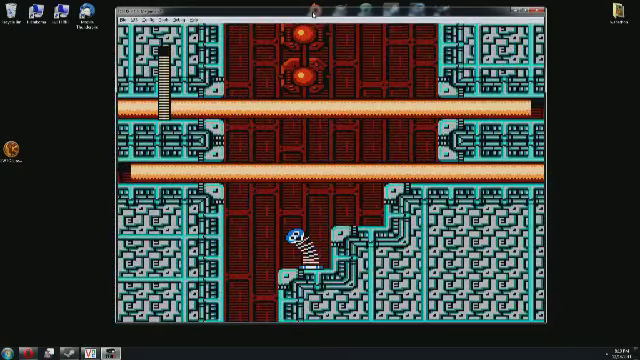
key("Left")
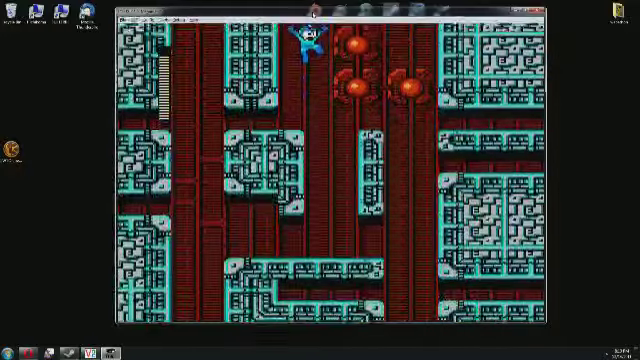
key("Right")
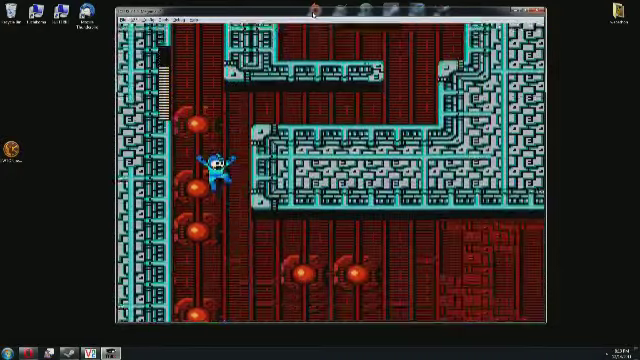
key("Right")
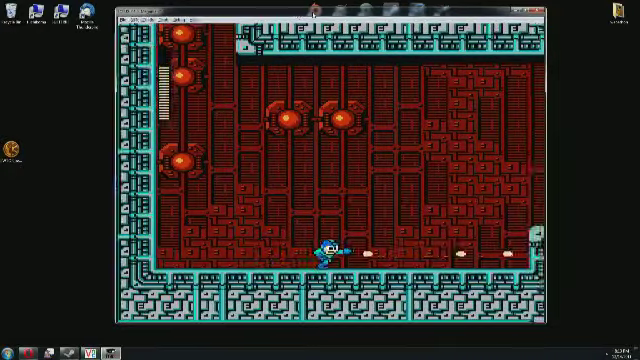
key("Right")
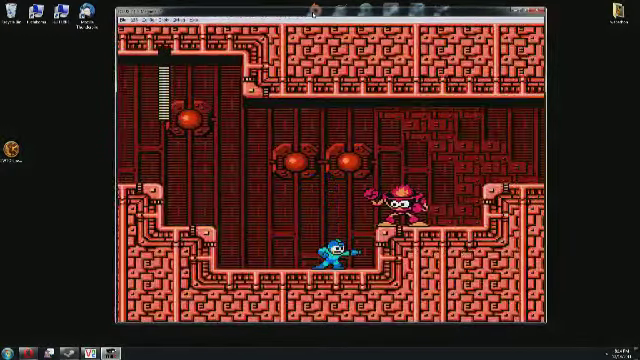
key("z")
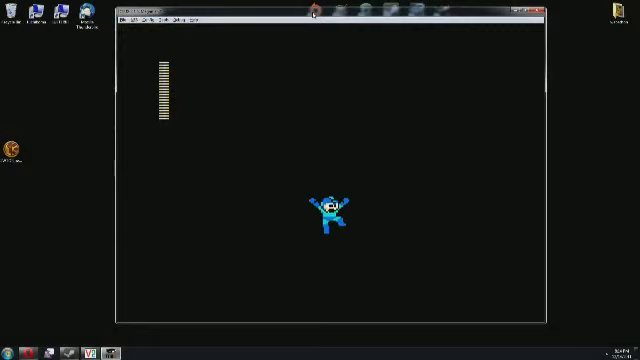
Run Mega Man through the corridor and across the vertical platforms until his run ends.
key("Right")
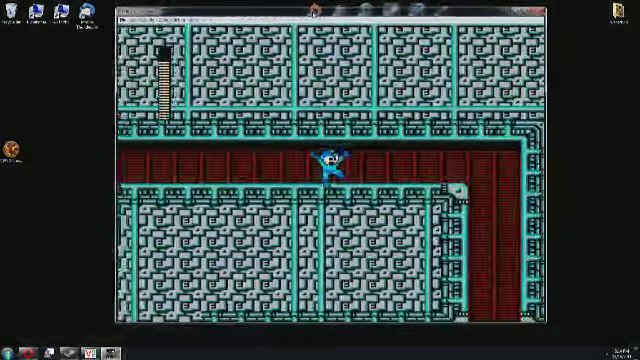
key("Right")
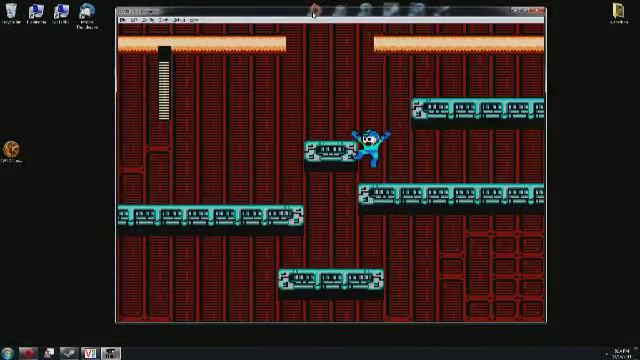
key("Left")
key("Right")
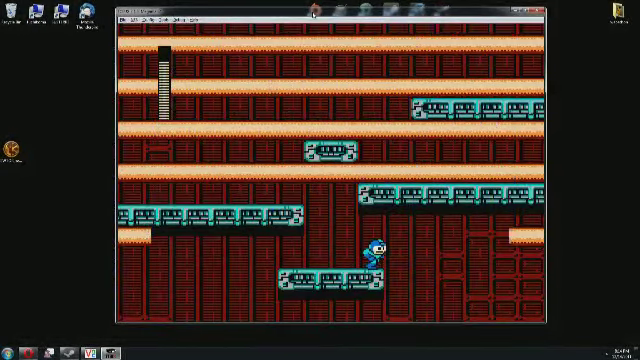
key("Right")
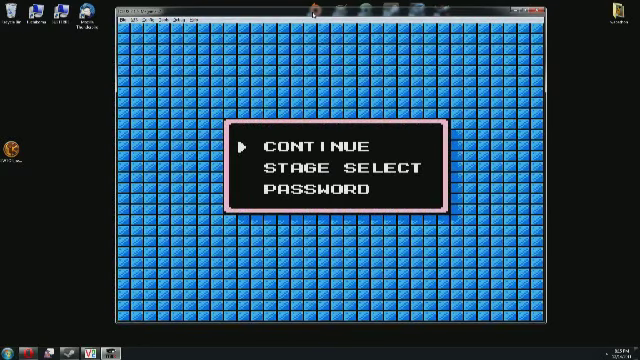
Pick a boss stage via Stage Select, then run right shooting the red enemy.
key("Return")
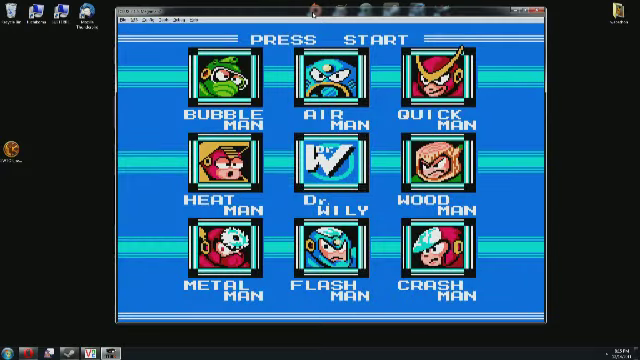
key("Return")
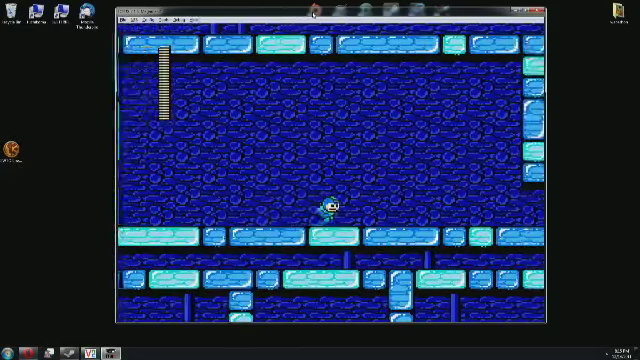
key("Right")
key("z")
key("x")
key("x")
key("x")
key("Right")
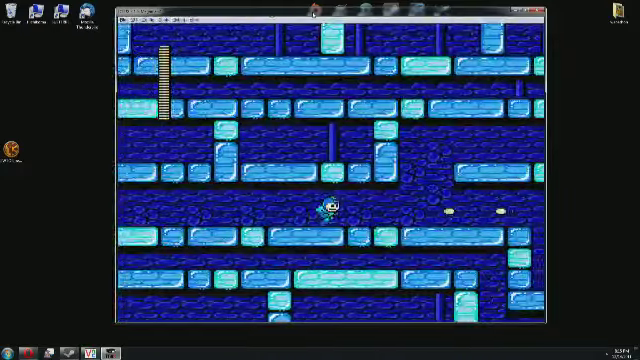
key("Right")
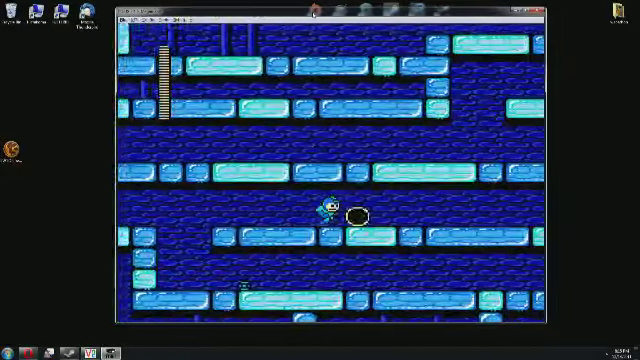
key("Right")
key("x")
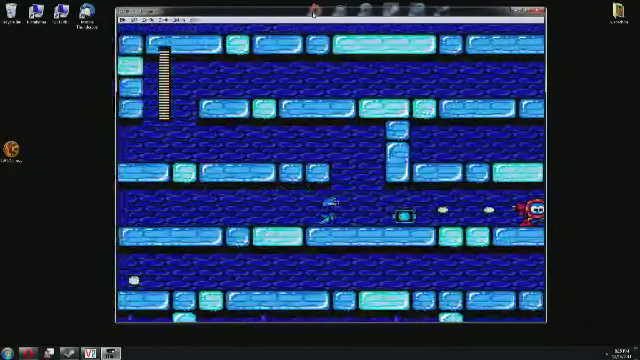
key("Right")
key("x")
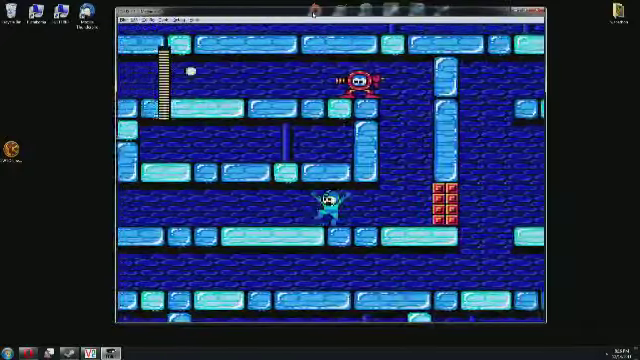
Back away, then walk Mega Man right through the level past enemies and blocks.
key("Left")
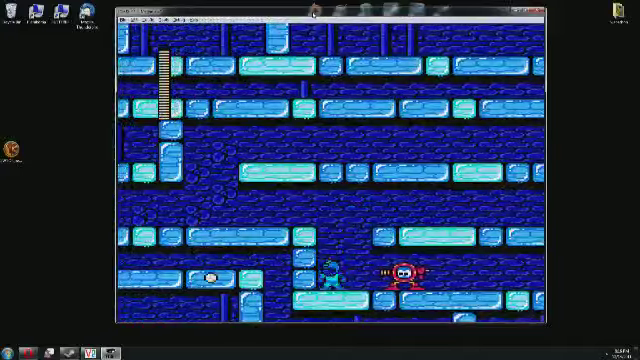
key("Right")
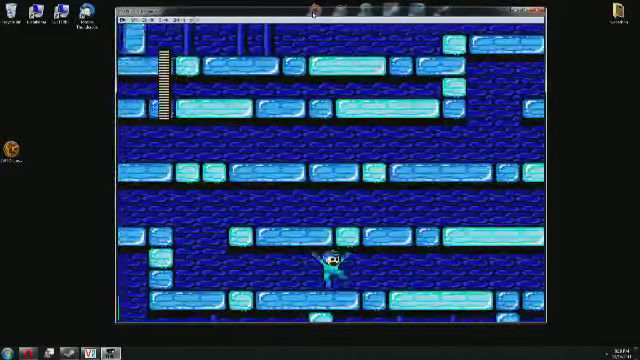
key("Right")
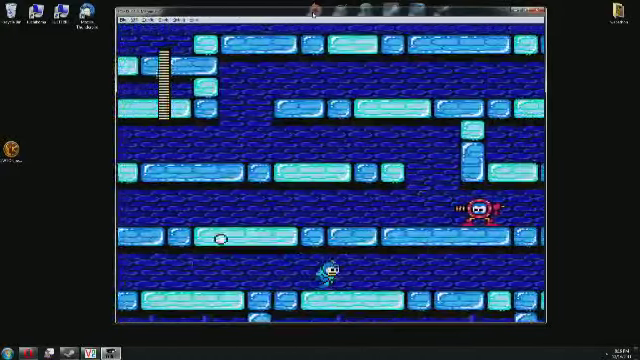
key("Right")
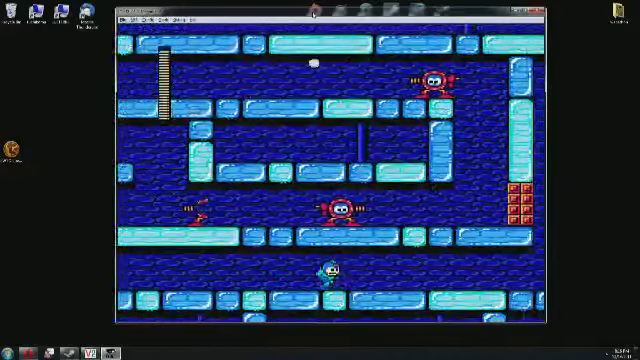
key("Right")
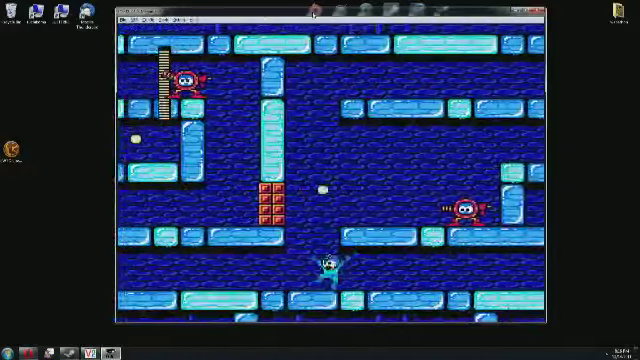
key("Right")
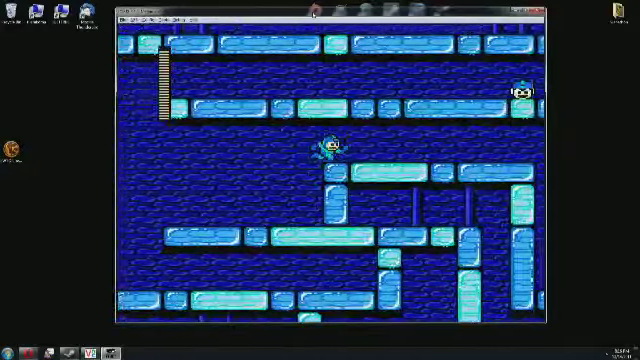
key("Right")
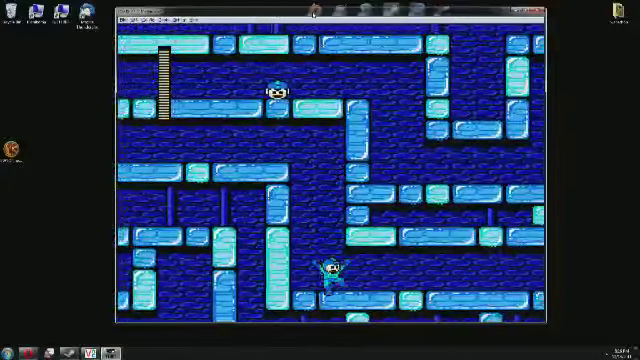
key("Right")
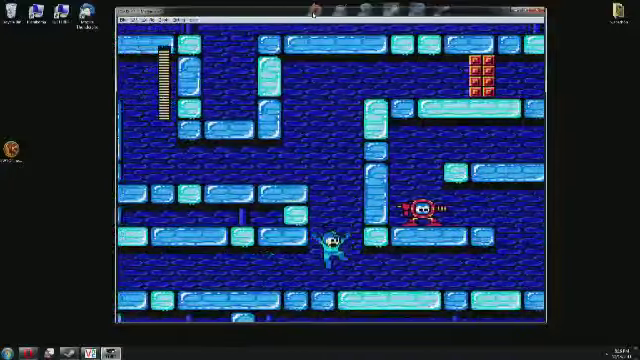
Shoot the red robot, jump onto the ledge, and drop into the next room.
key("Right")
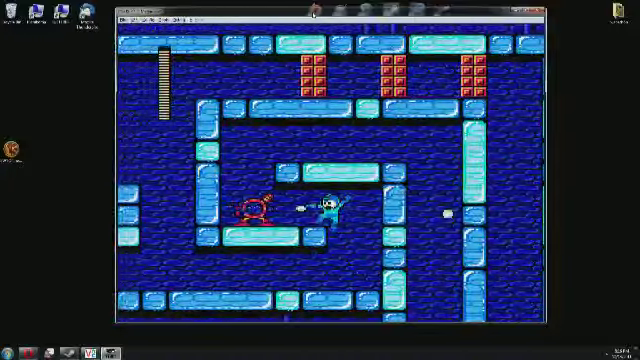
key("Right")
key("x")
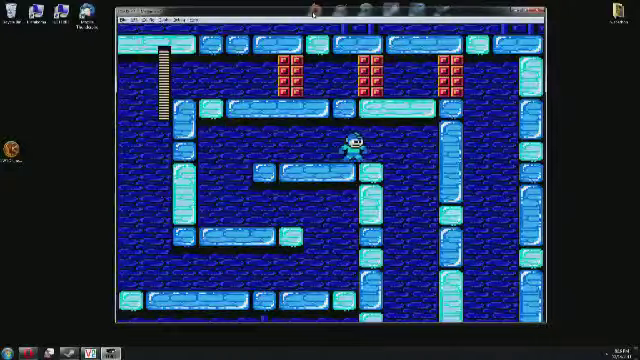
key("Right")
key("Right")
key("Down")
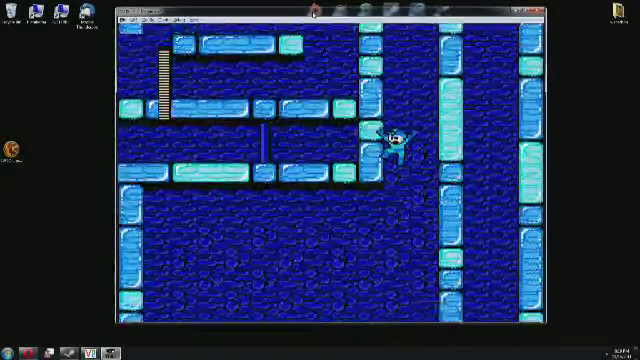
Fire at the mech enemy, then drop through the floor gap into the room below.
key("Right")
key("z")
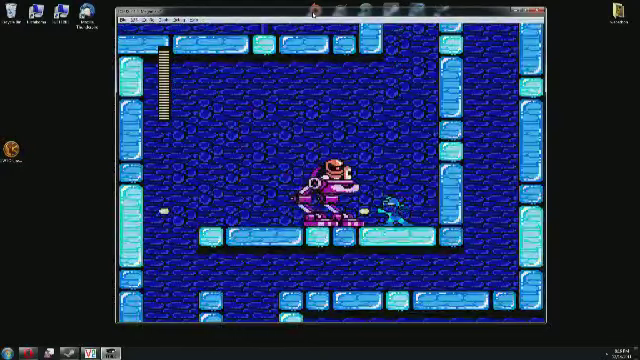
key("z")
key("z")
key("Right")
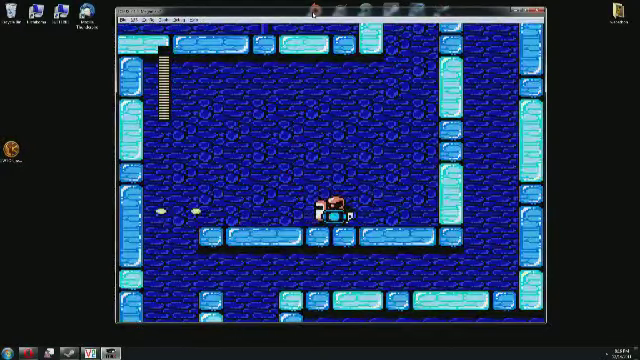
key("Left")
key("Down")
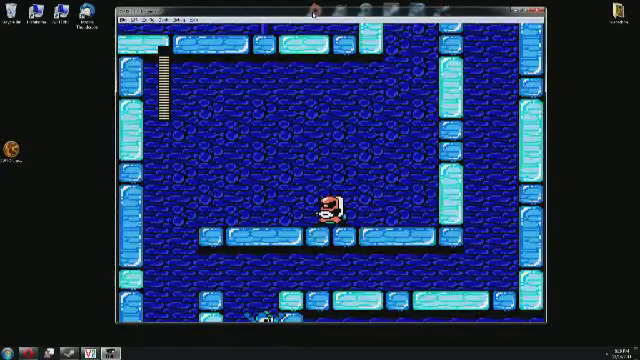
key("Down")
key("Right")
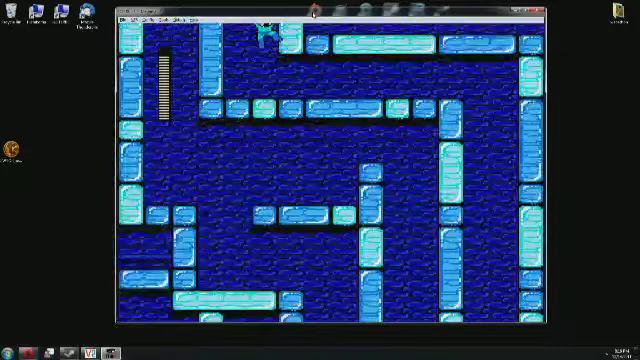
Steer Mega Man down through successive rooms toward the large robot.
key("Right")
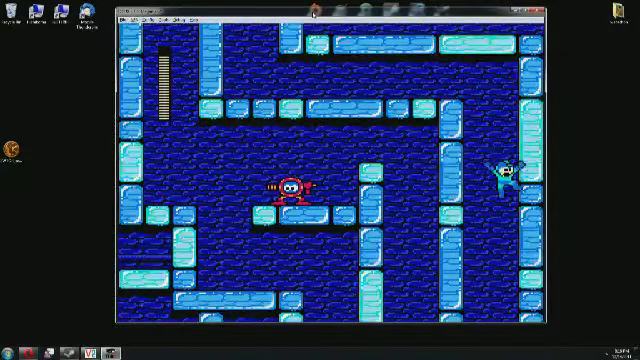
key("Down")
key("Up")
key("Left")
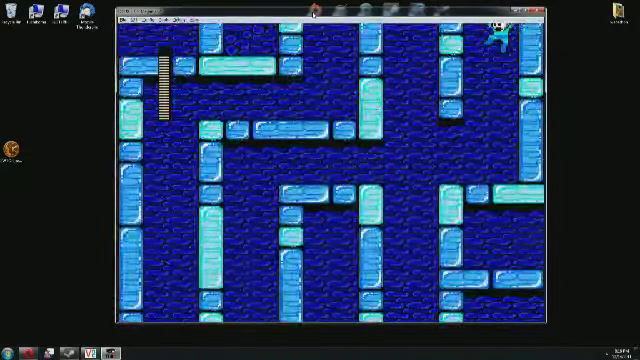
key("Left")
key("Down")
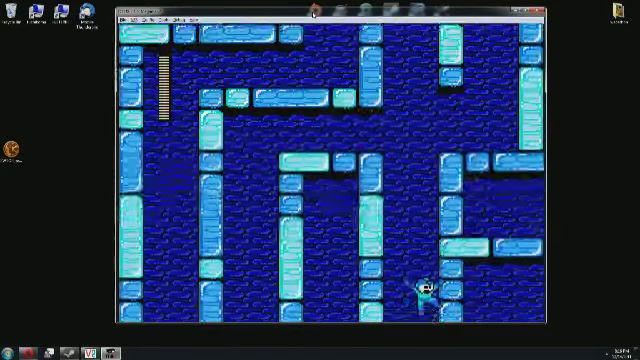
key("Down")
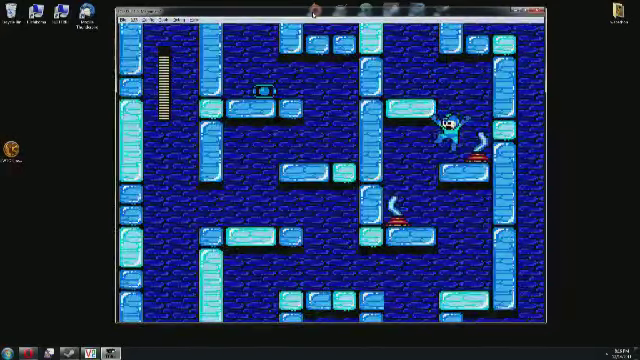
key("Left")
key("Right")
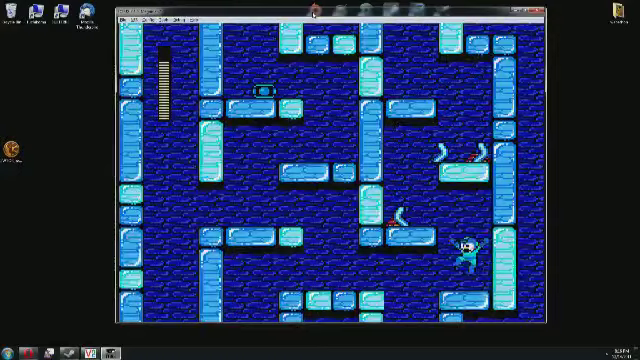
key("Down")
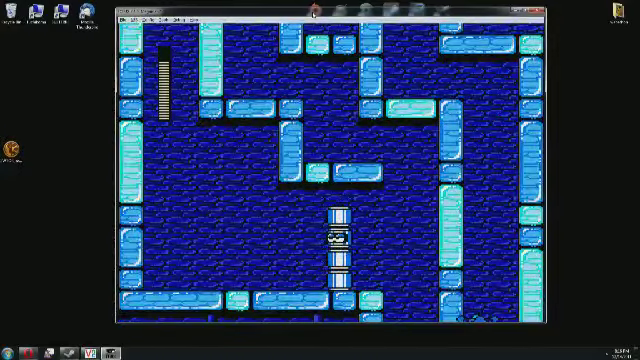
key("Right")
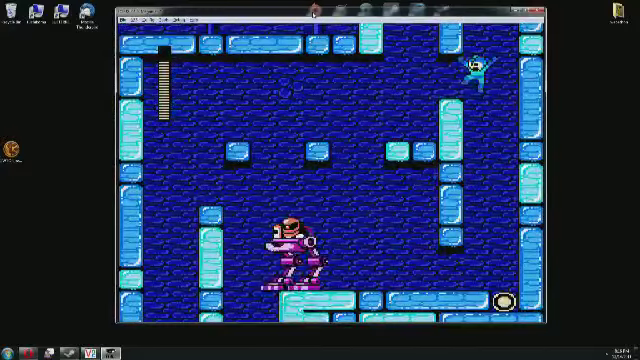
Get past the robot and jump across the upper platforms toward the ladder area.
key("Left")
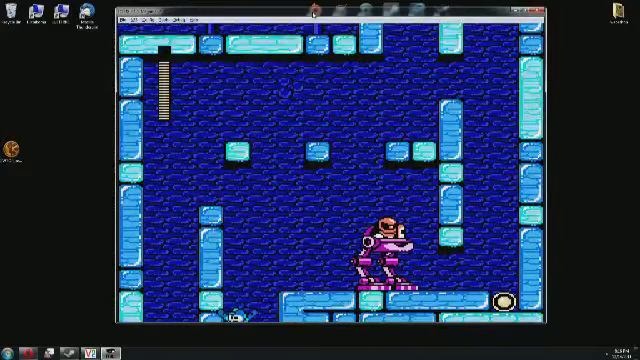
key("Down")
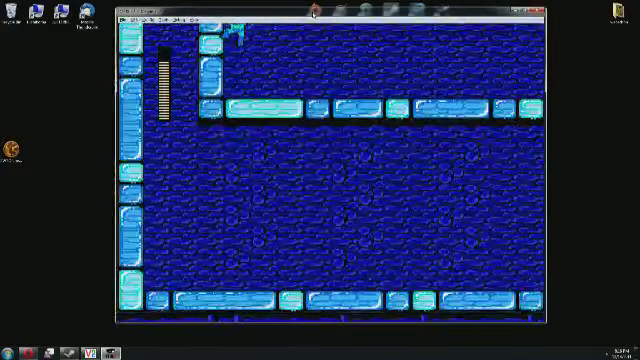
key("Right")
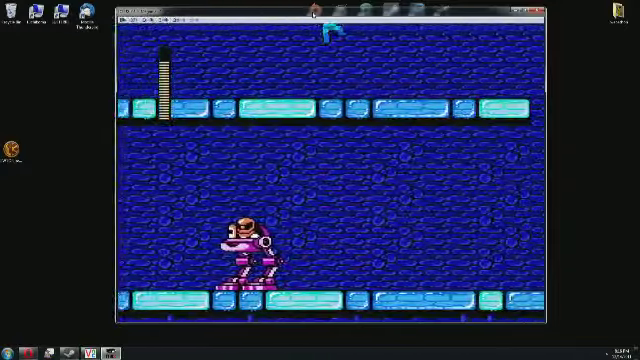
key("Right")
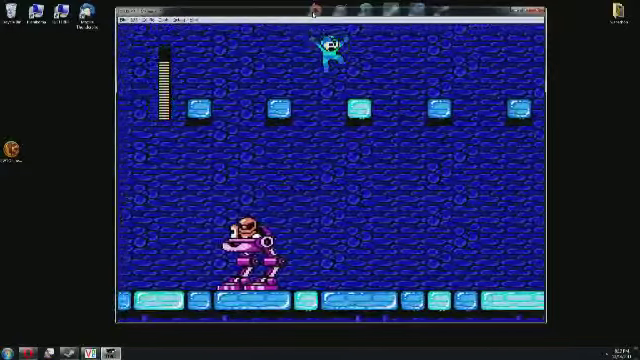
key("Right")
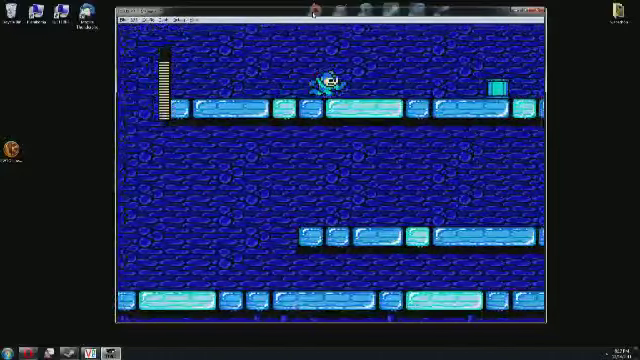
key("Right")
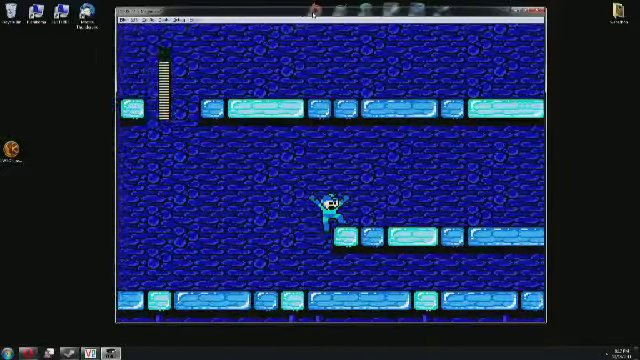
key("Right")
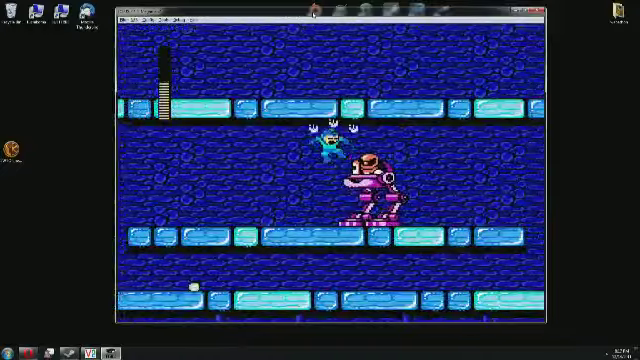
key("Right")
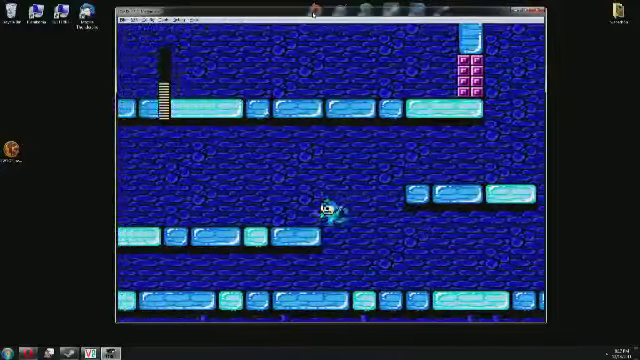
key("Left")
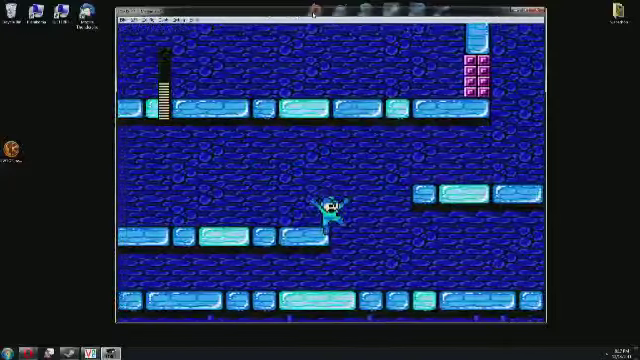
key("Right")
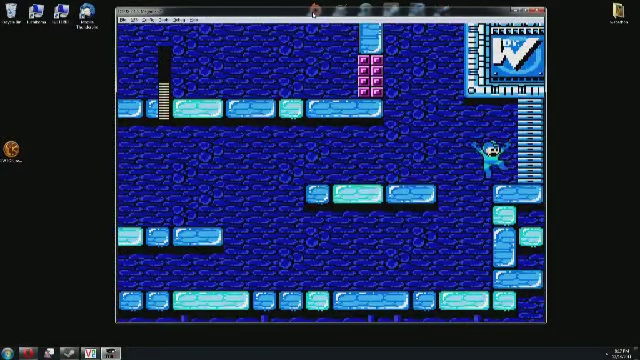
key("Left")
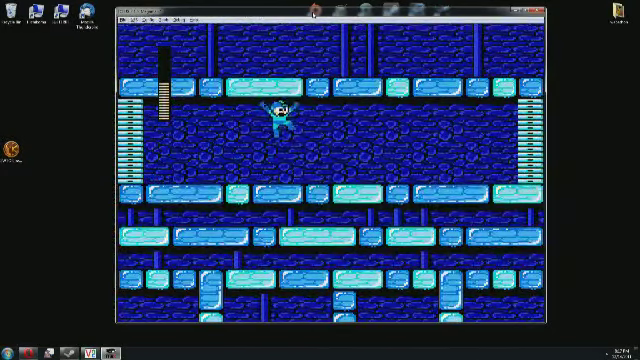
Jump into the green brick room and trade shots with the enemy there.
key("Right")
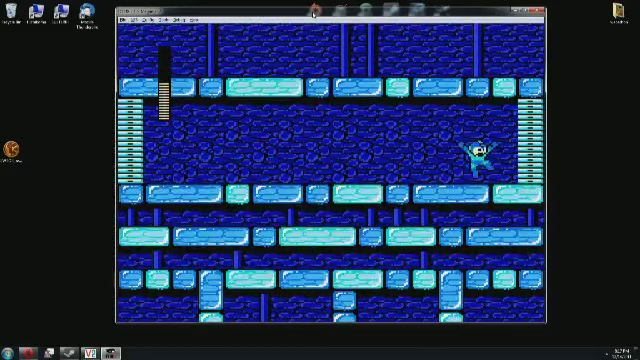
key("z")
key("Right")
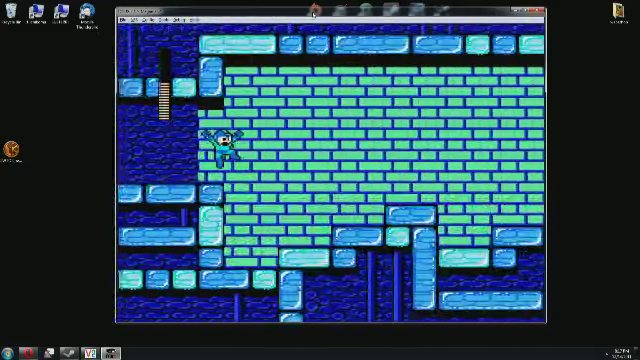
key("z")
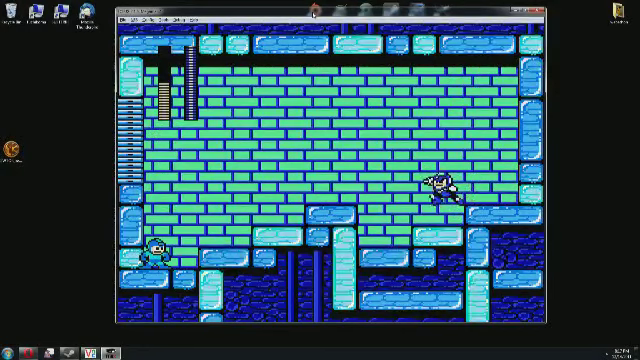
key("Right")
key("z")
key("x")
key("Left")
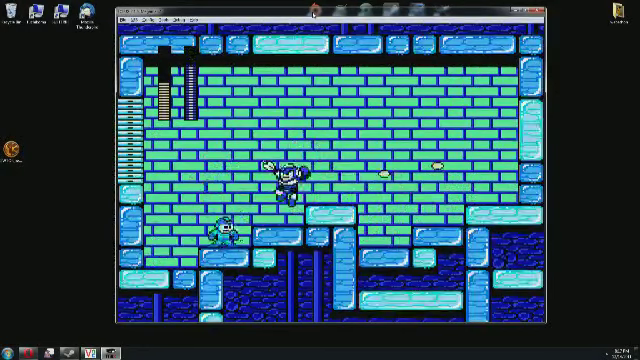
key("z")
Finish off the enemy with repeated shots and move onto the ledge.
key("Right")
key("z")
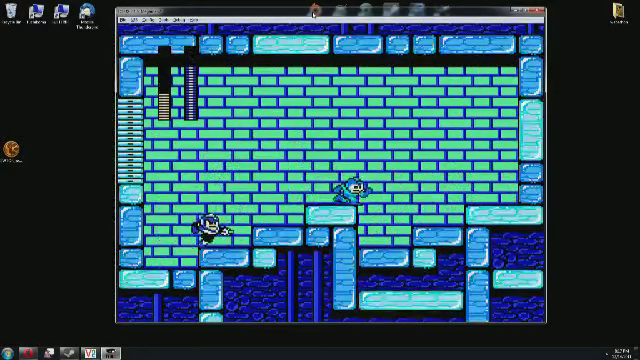
key("x")
key("x")
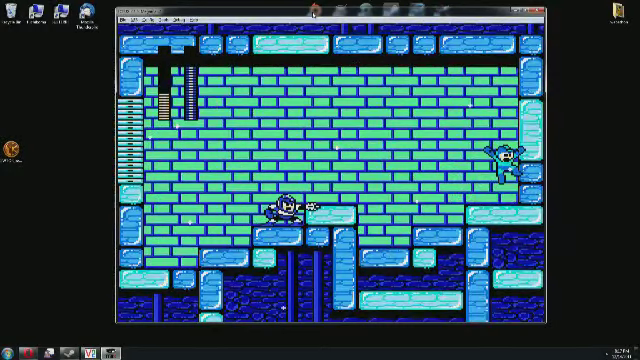
key("x")
key("z")
key("z")
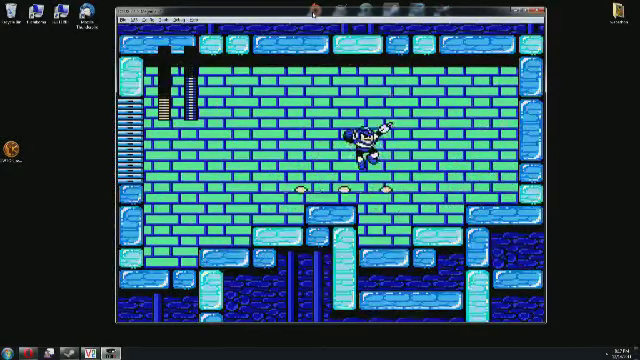
key("Right")
key("x")
key("z")
key("x")
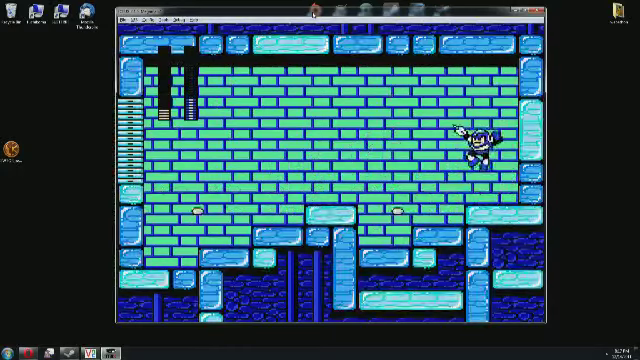
key("Left")
key("z")
key("x")
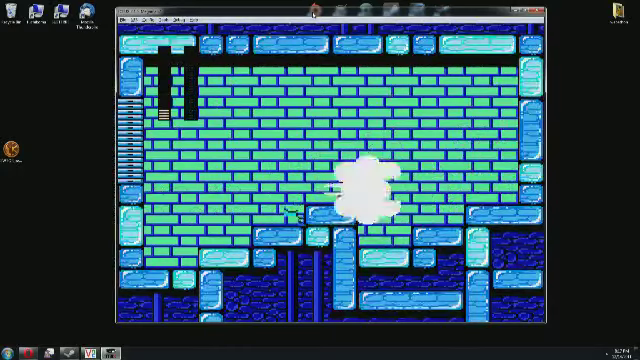
key("Left")
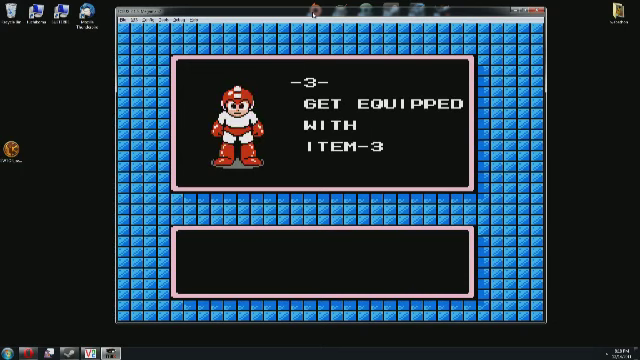
Open the password grid from the menu, back out, and choose Stage Select.
key("Return")
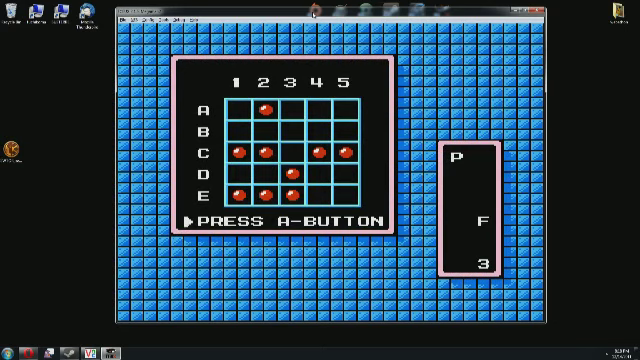
key("x")
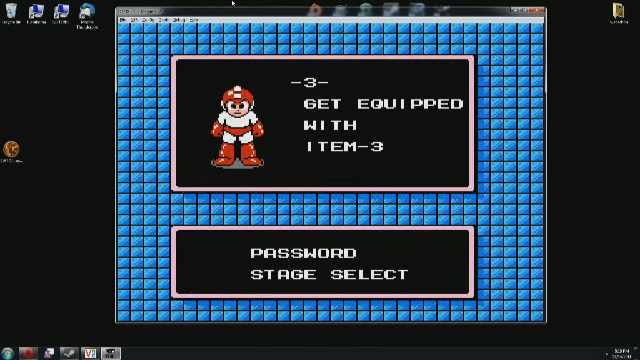
key("Return")
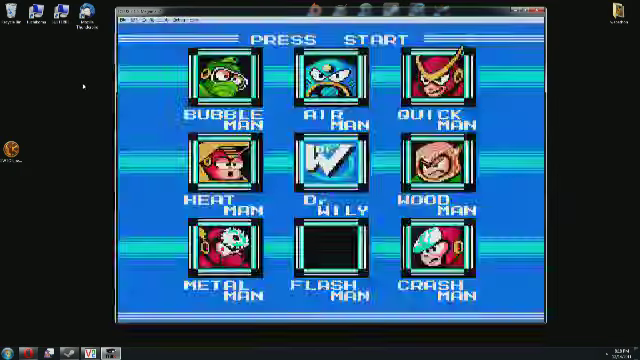
Confirm Quick Man on the stage select screen to start his stage.
key("Return")
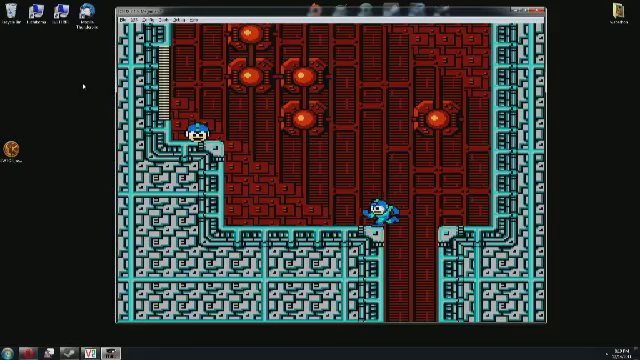
Guide Mega Man through Quick Man's ledges and laser beams, then open the File menu.
key("Right")
key("Right")
key("z")
key("Right")
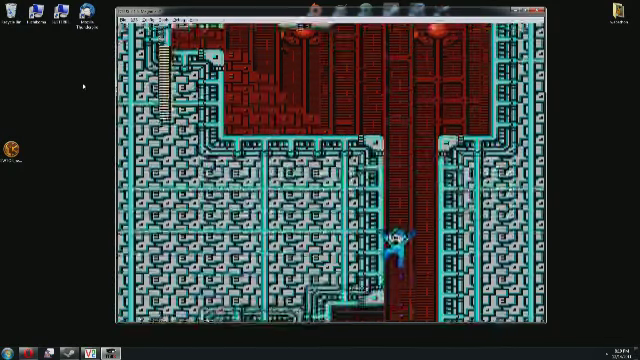
key("Left")
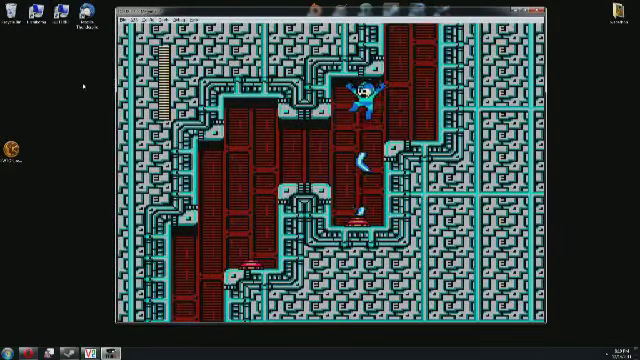
key("Left")
key("Left")
key("Left")
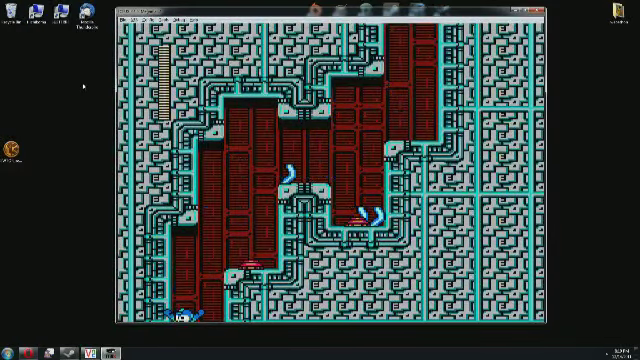
key("Right")
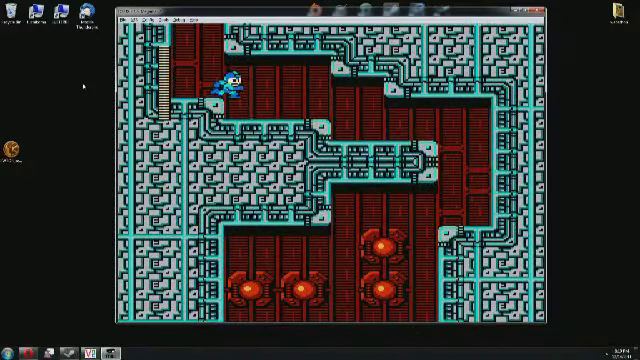
key("Right")
key("Right")
key("Right")
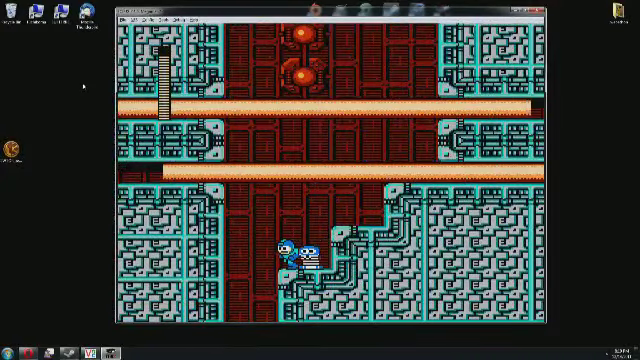
key("Left")
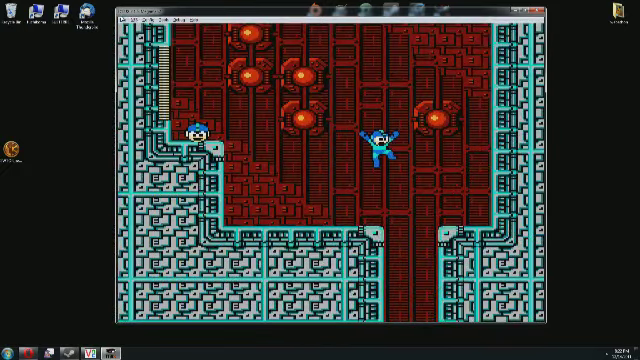
left_click(122, 18)
Choose Open ROM and load the American Gladiators ROM from the file list.
left_click(130, 30)
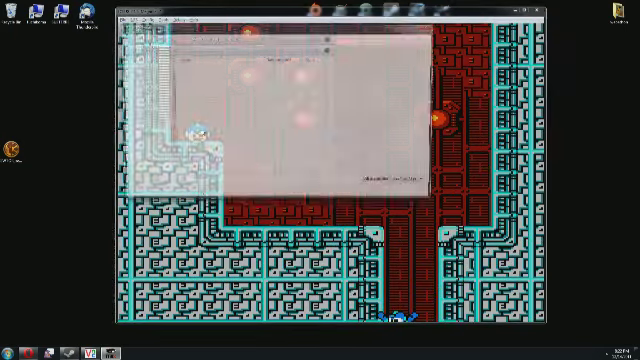
scroll(248, 140, "down", 3)
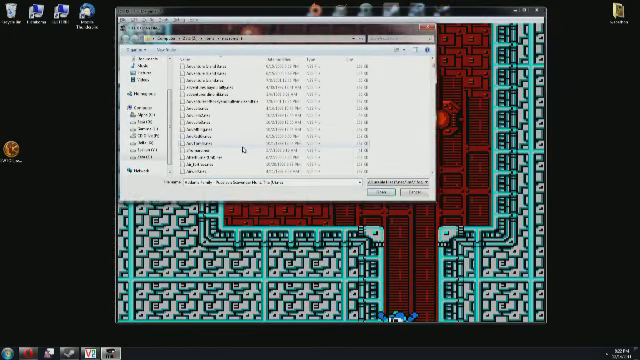
scroll(242, 149, "down", 3)
scroll(218, 165, "down", 2)
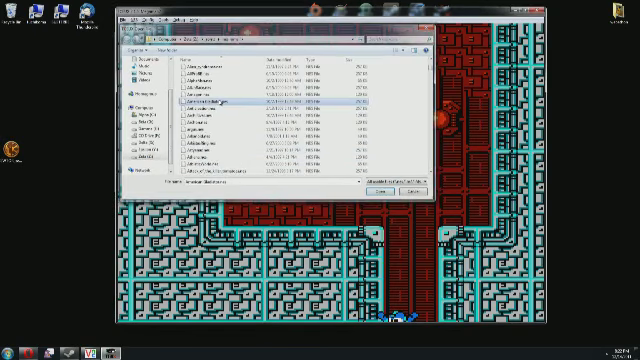
double_click(210, 101)
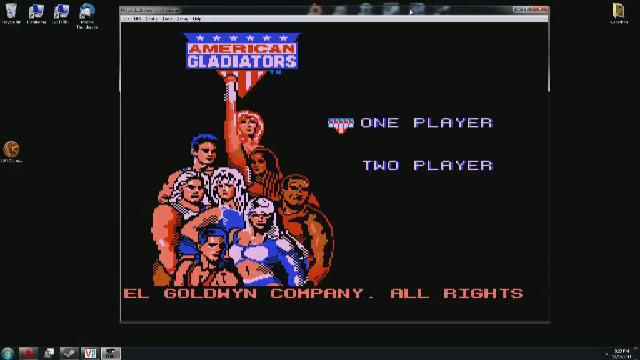
Start a one-player game, pick the Powerball event, and skip the gladiator intro.
key("Return")
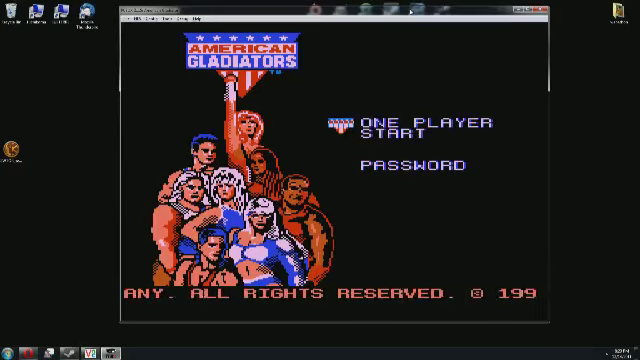
key("Return")
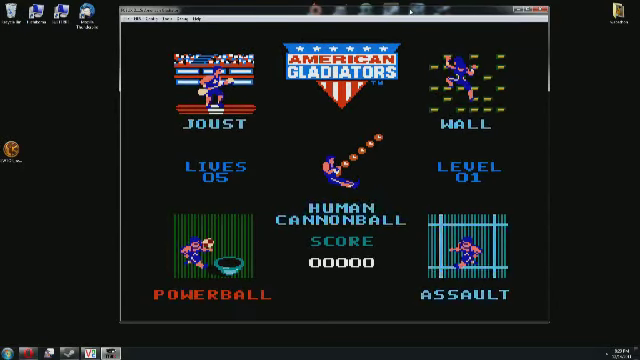
key("Return")
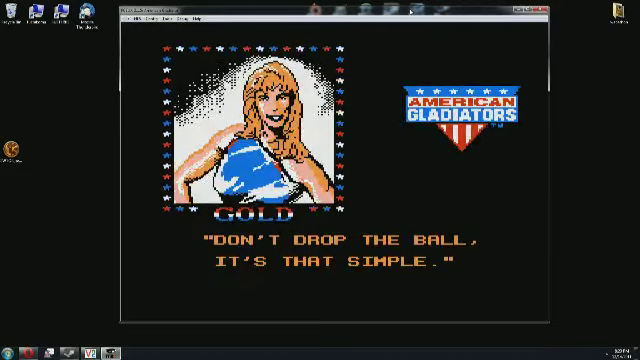
key("Return")
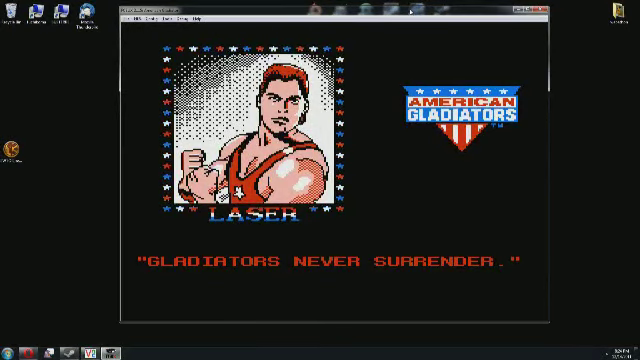
Skip Laser's intro to begin the next event.
key("Return")
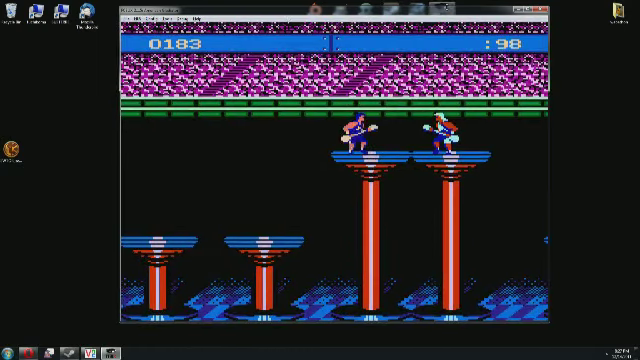
Minimize FCEUX, untick 'Click to call with Skype', continue setup, and restore FCEUX.
key("super+Down")
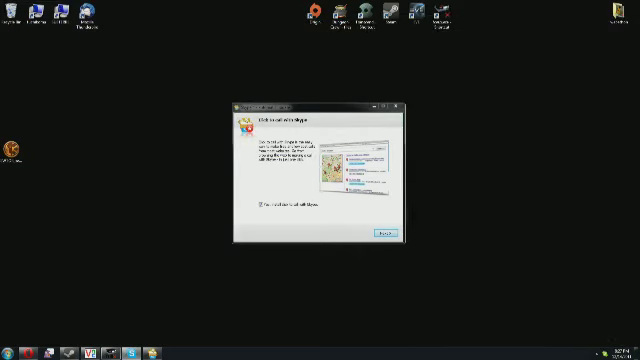
left_click(284, 208)
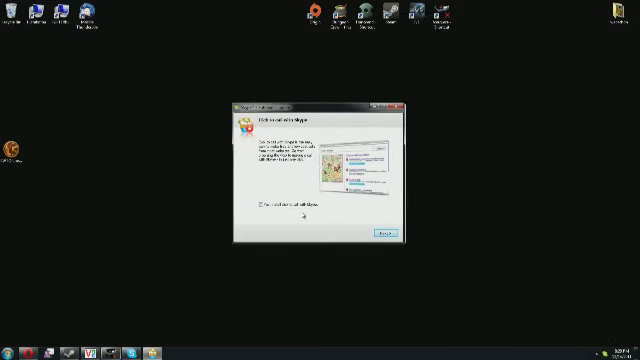
left_click(386, 233)
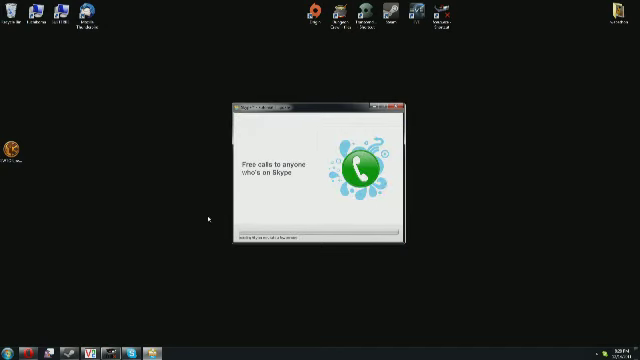
left_click(111, 352)
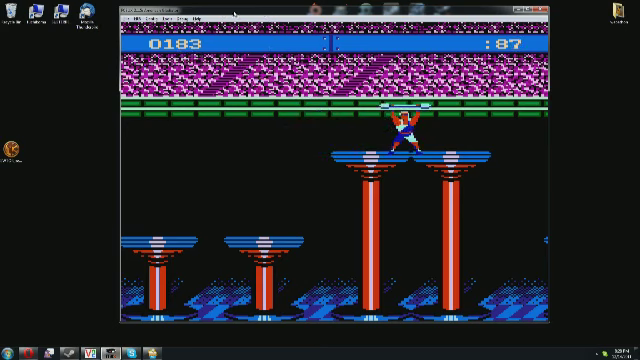
Bring up the Open ROM dialog with Ctrl+O over the joust game.
key("ctrl+o")
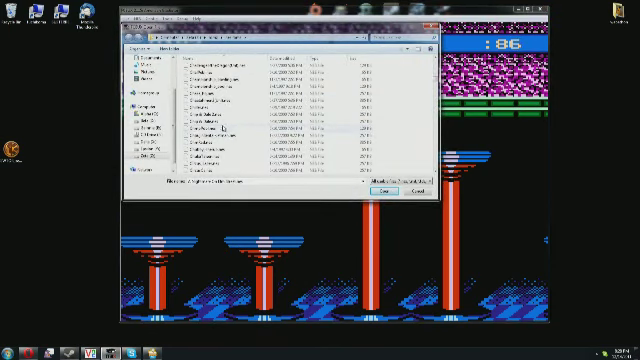
Load the Chip 'n Dale Rescue Rangers ROM from the Open dialog's file list.
double_click(221, 122)
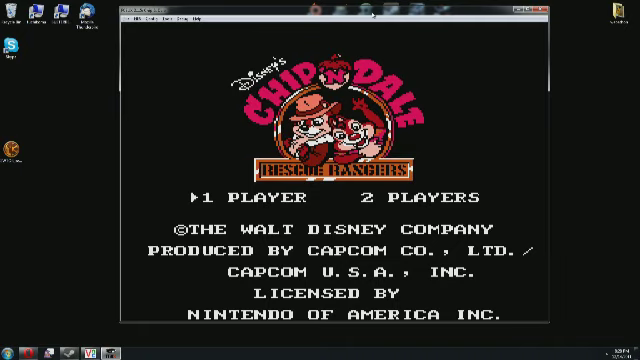
Start a one-player game as Chip and run right, jumping onto the pipes.
key("Return")
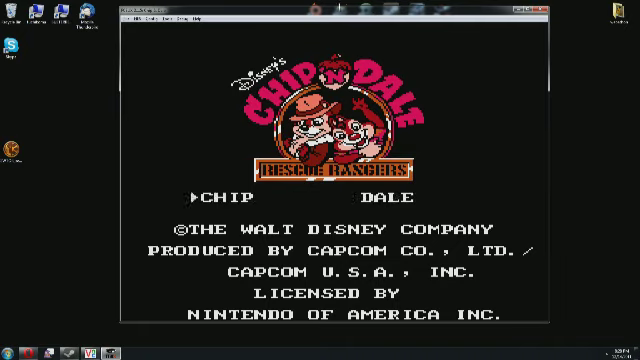
key("Return")
key("Return")
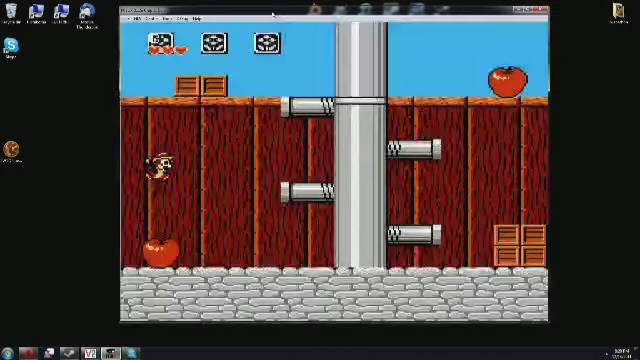
key("Right")
key("x")
key("x")
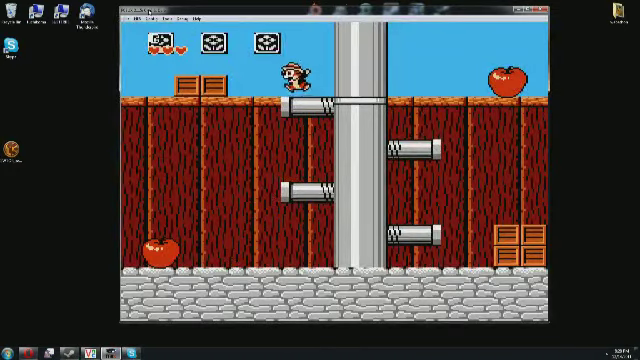
Pick up a crate, carry it right, throw it at the mecha-dog, and run on.
key("Left")
key("z")
key("Right")
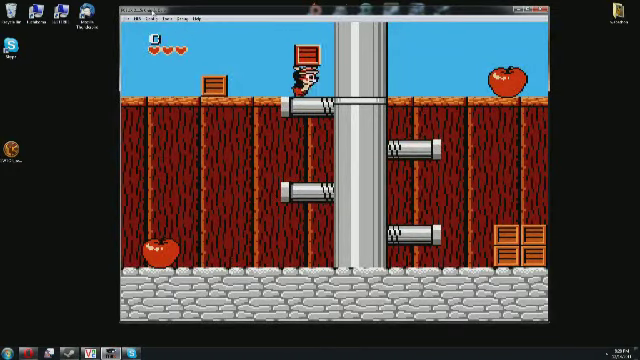
key("Right")
key("Right")
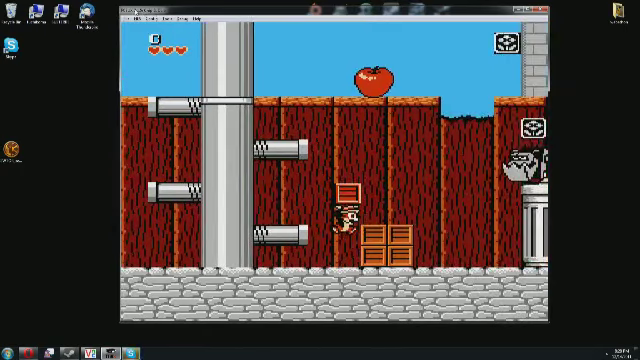
key("z")
key("Right")
key("x")
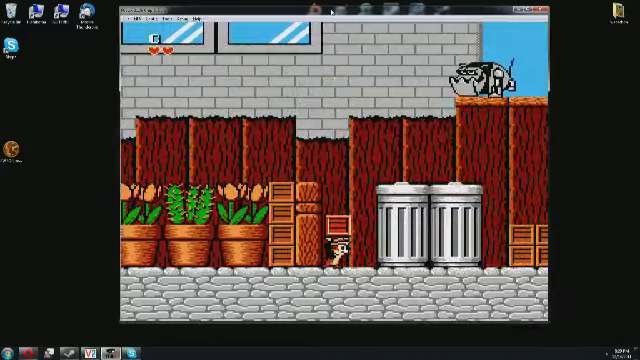
key("Right")
Run and jump Chip rightward over the fences and past the building's pipes, carrying a crate.
key("Right")
key("Right")
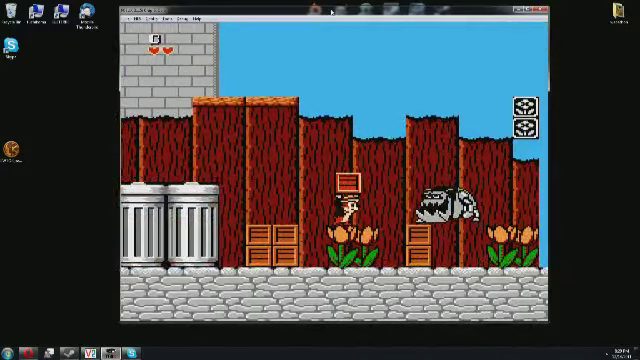
key("Right")
key("Right")
key("Right")
key("Right")
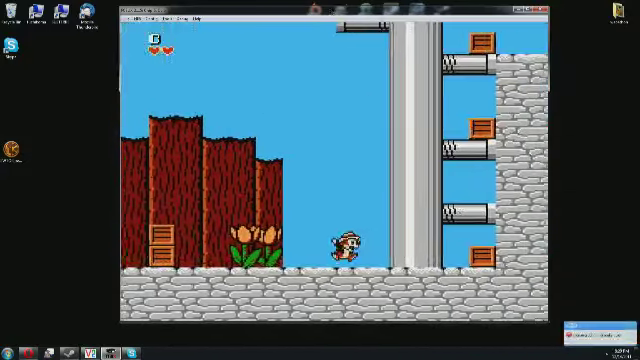
key("Right")
key("x")
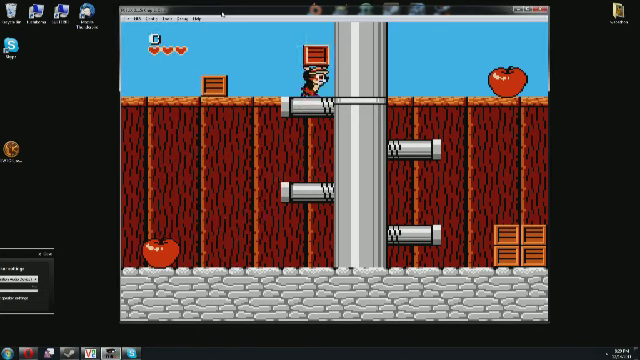
key("Right")
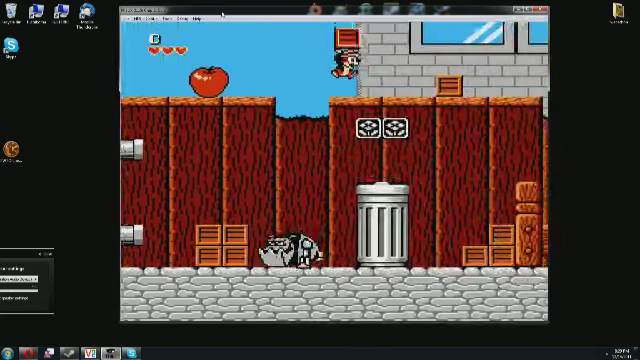
key("Right")
key("Right")
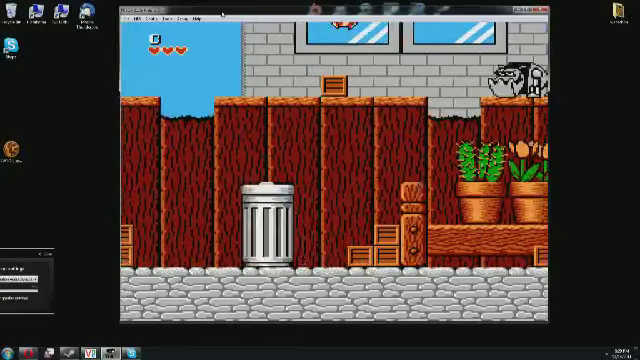
key("Right")
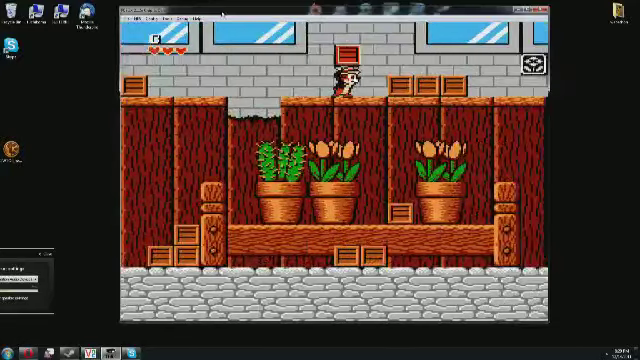
key("Right")
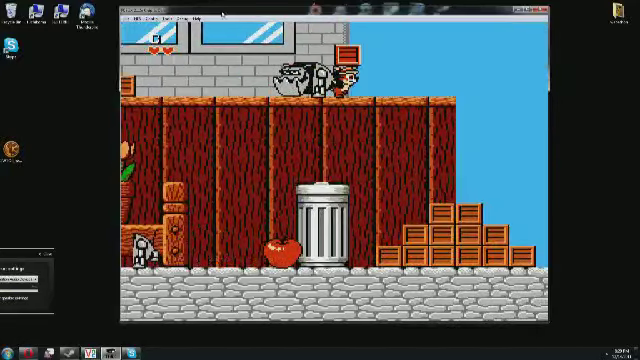
key("Right")
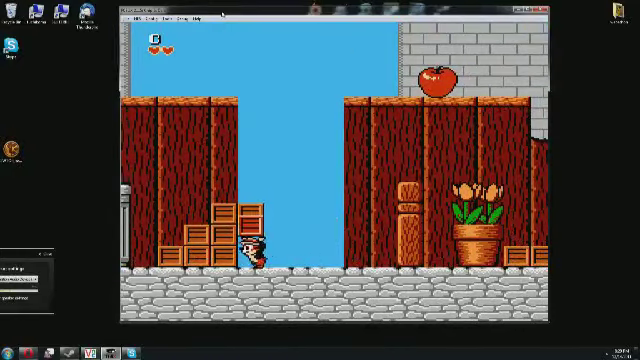
key("Right")
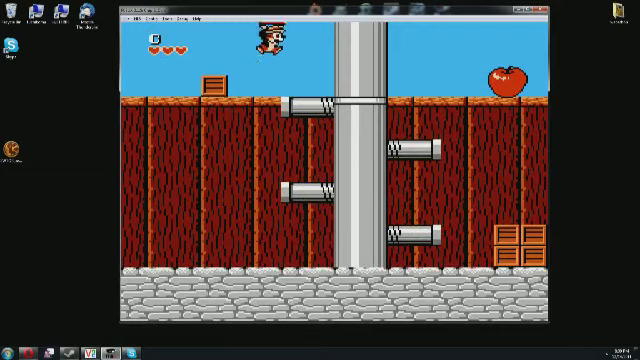
Carry and throw the apple, jump onto the upper ledge, dodge the bulldogs, and continue right.
key("Right")
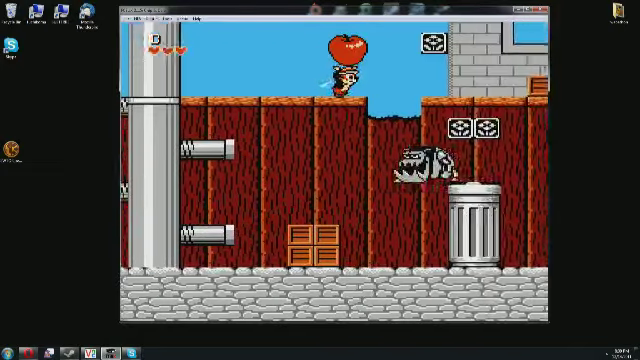
key("Right")
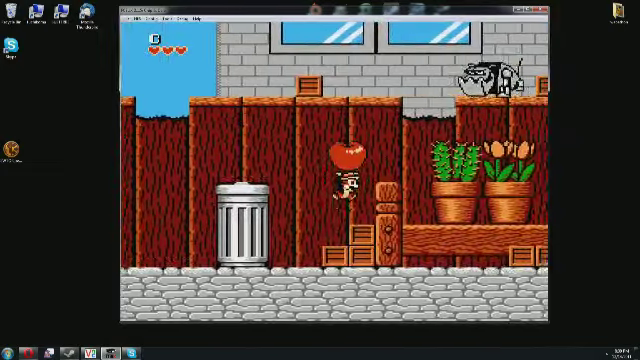
key("Right")
key("Right")
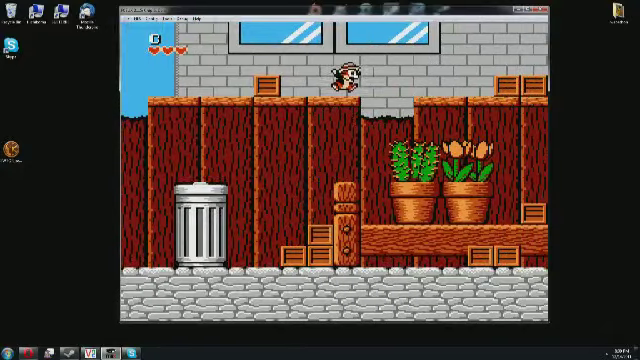
key("Right")
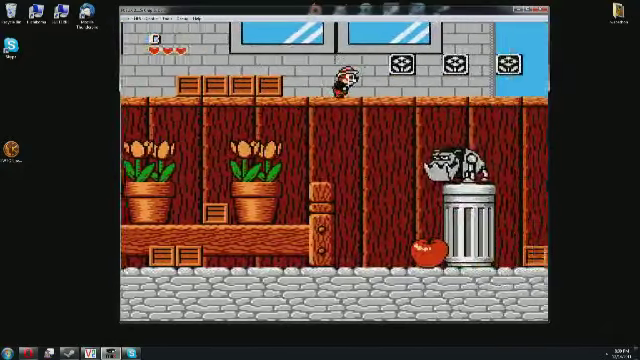
key("Left")
key("Left")
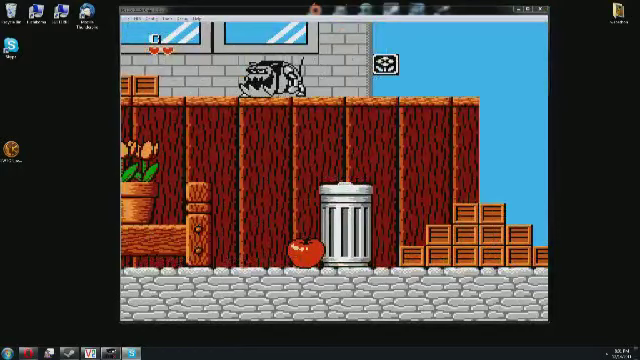
key("Left")
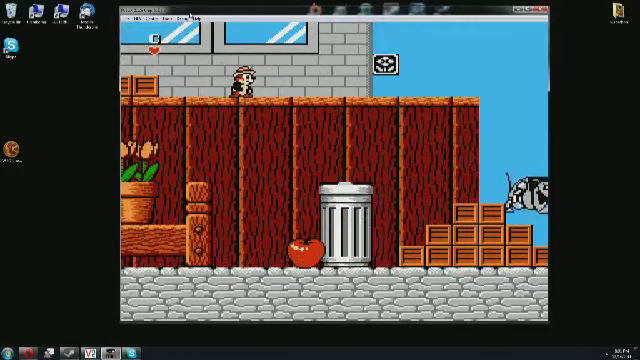
key("Right")
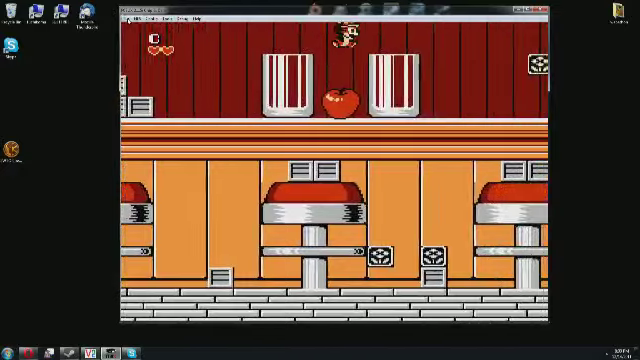
Having reached the diner section, open FCEUX's File menu.
left_click(137, 18)
Load the LJN game ROM via File > Open ROM, then reopen the Open ROM dialog.
left_click(148, 27)
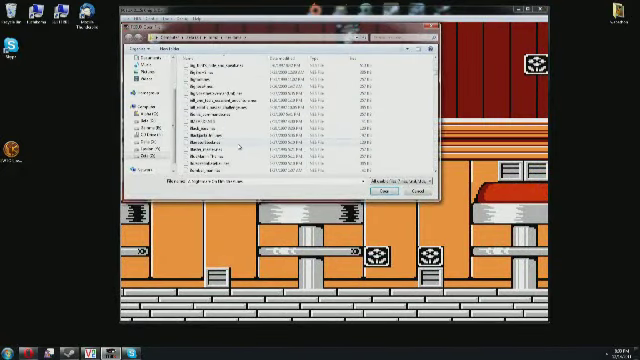
scroll(217, 108, "up", 1)
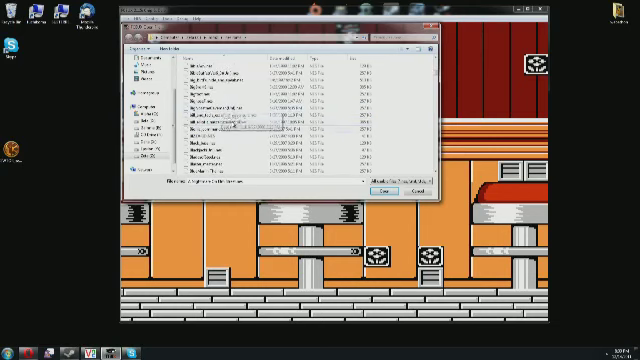
double_click(217, 122)
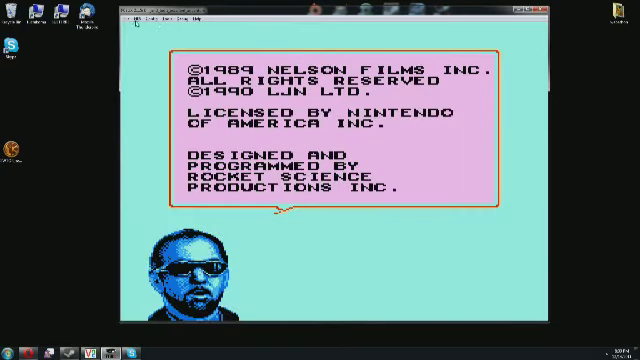
left_click(136, 18)
left_click(145, 27)
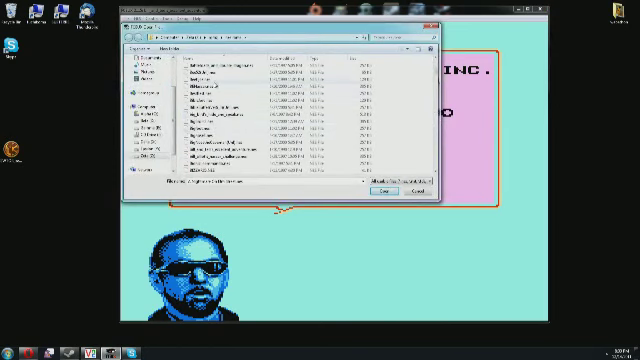
scroll(231, 116, "down", 2)
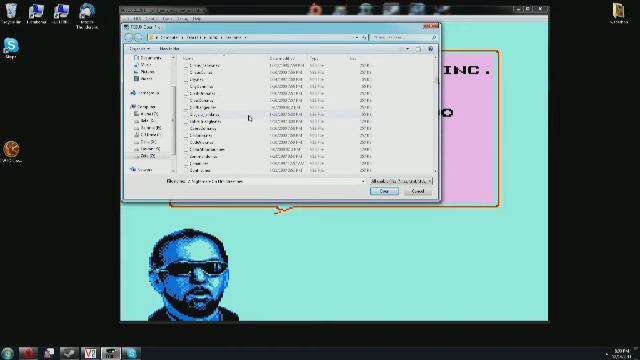
scroll(249, 118, "down", 2)
scroll(249, 118, "down", 2)
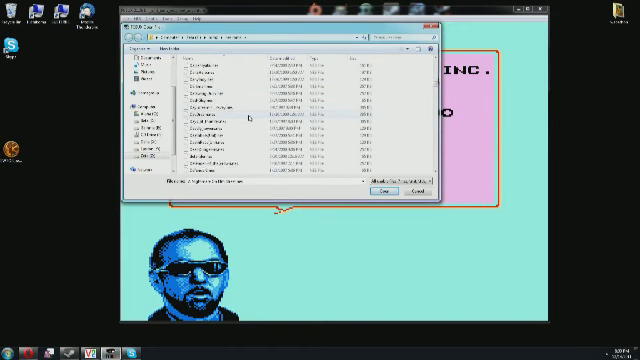
scroll(249, 118, "down", 2)
scroll(249, 118, "down", 2)
scroll(249, 118, "down", 2)
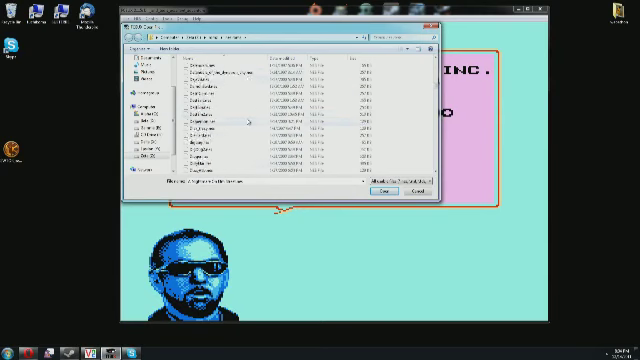
scroll(249, 118, "down", 2)
scroll(249, 118, "down", 2)
scroll(249, 118, "down", 2)
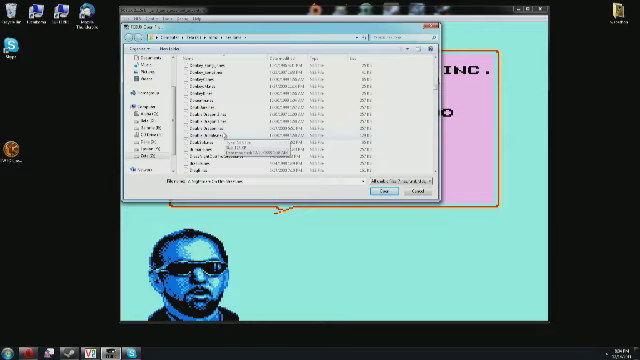
Load the Double Dribble ROM from the dialog's file list.
double_click(210, 135)
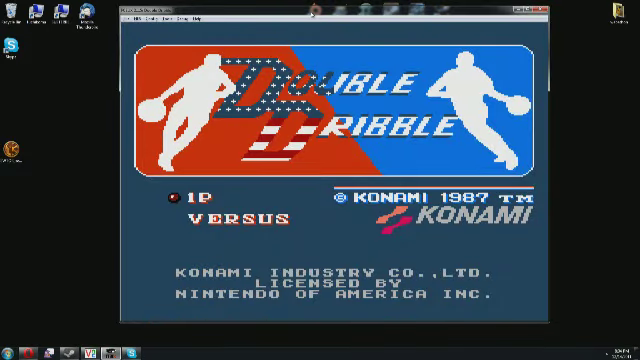
Bring up the Open ROM dialog with Ctrl+O.
key("ctrl+o")
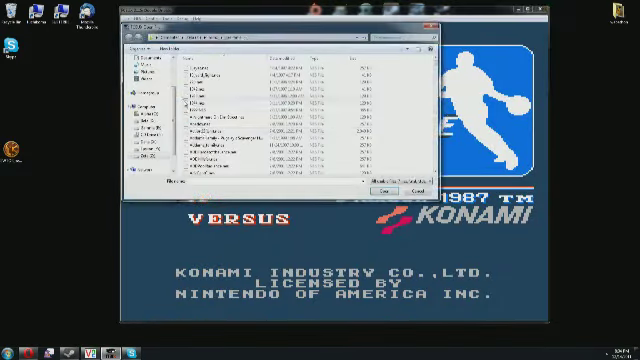